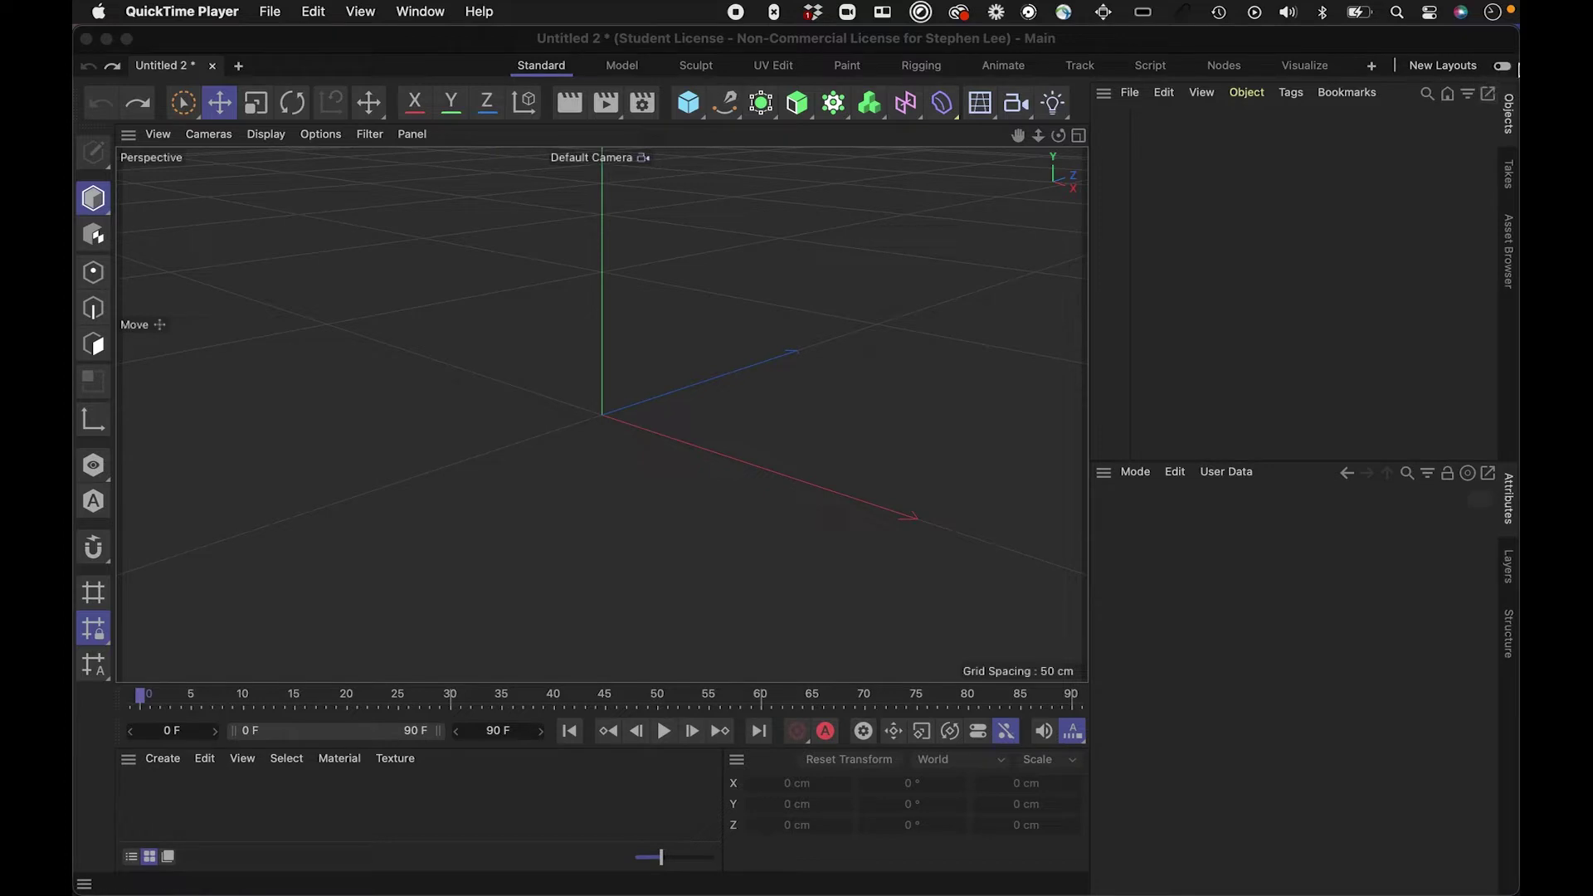
pyautogui.click(1508, 73)
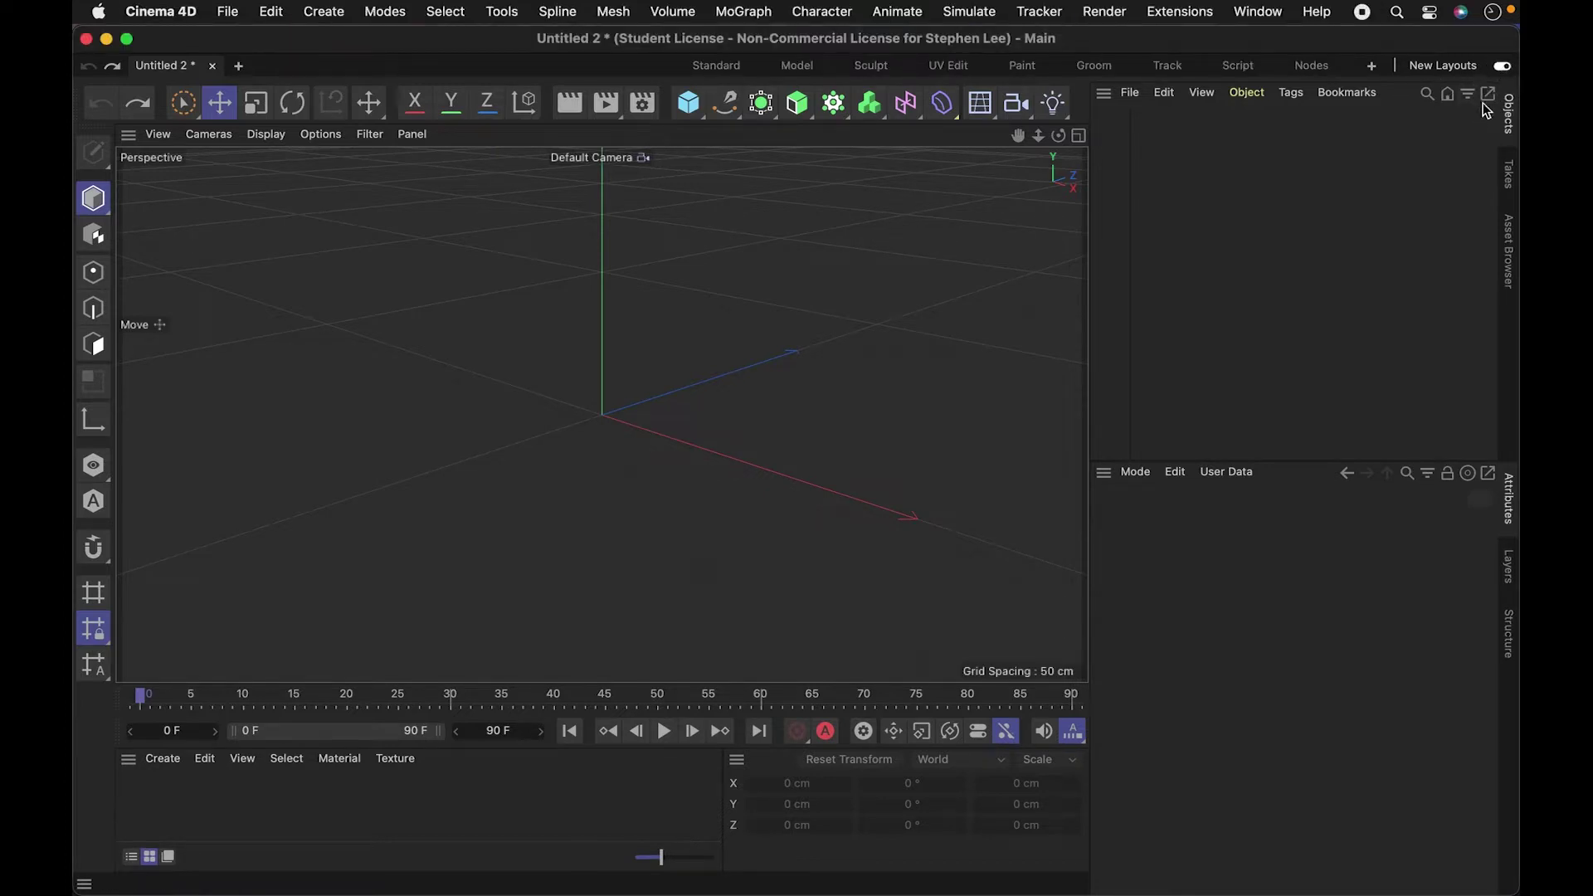
pyautogui.click(1502, 70)
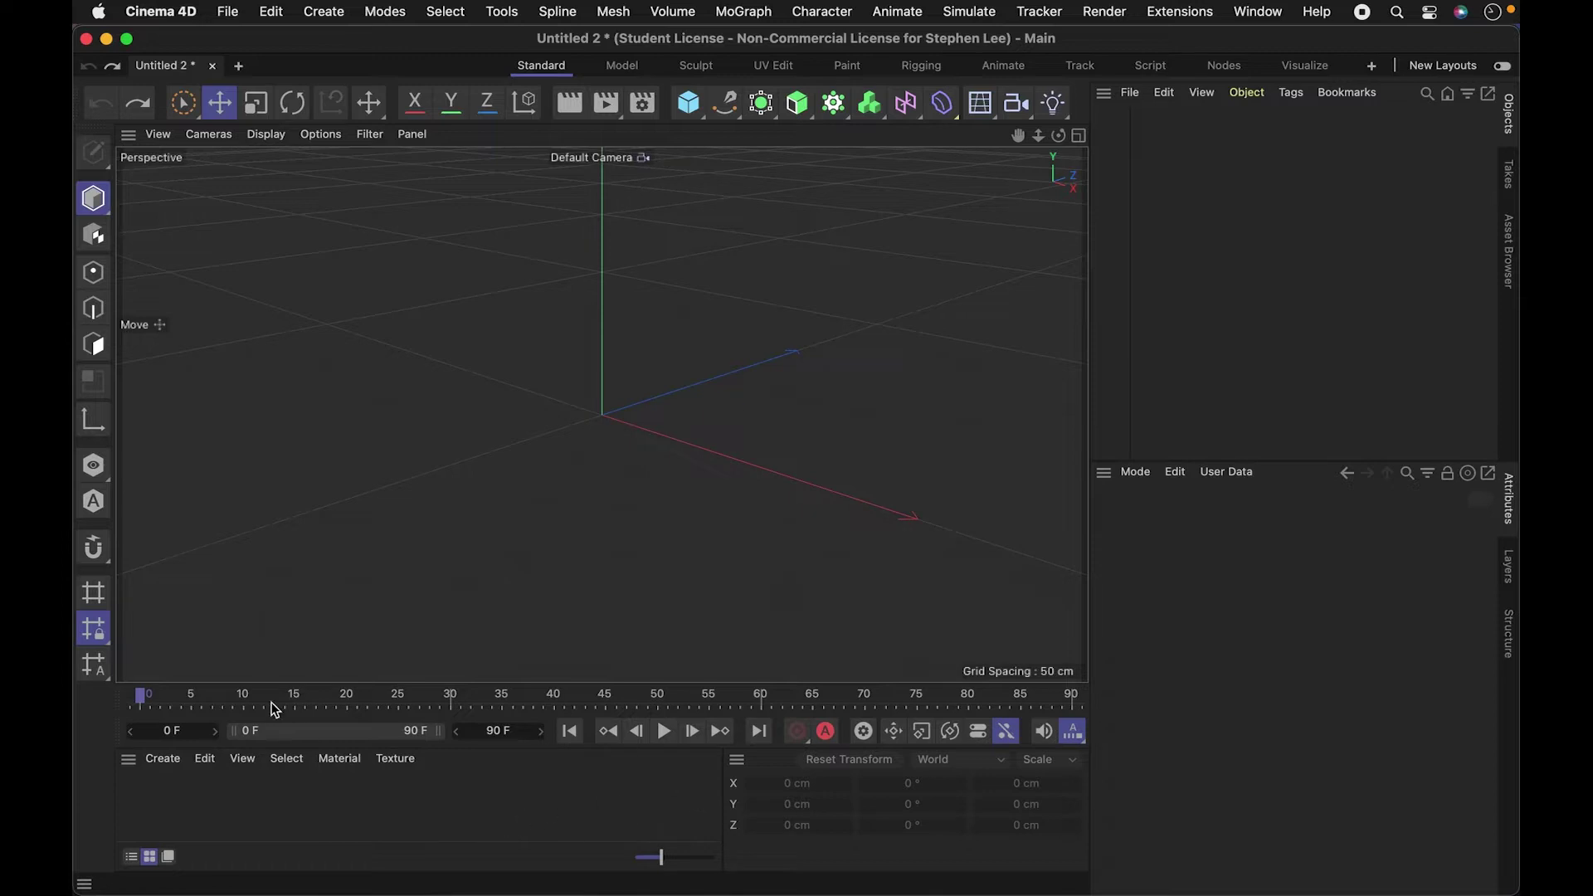
pyautogui.moveTo(143, 702); pyautogui.dragTo(104, 701)
# Create a new standard material and leave it deselected.
pyautogui.click(158, 759)
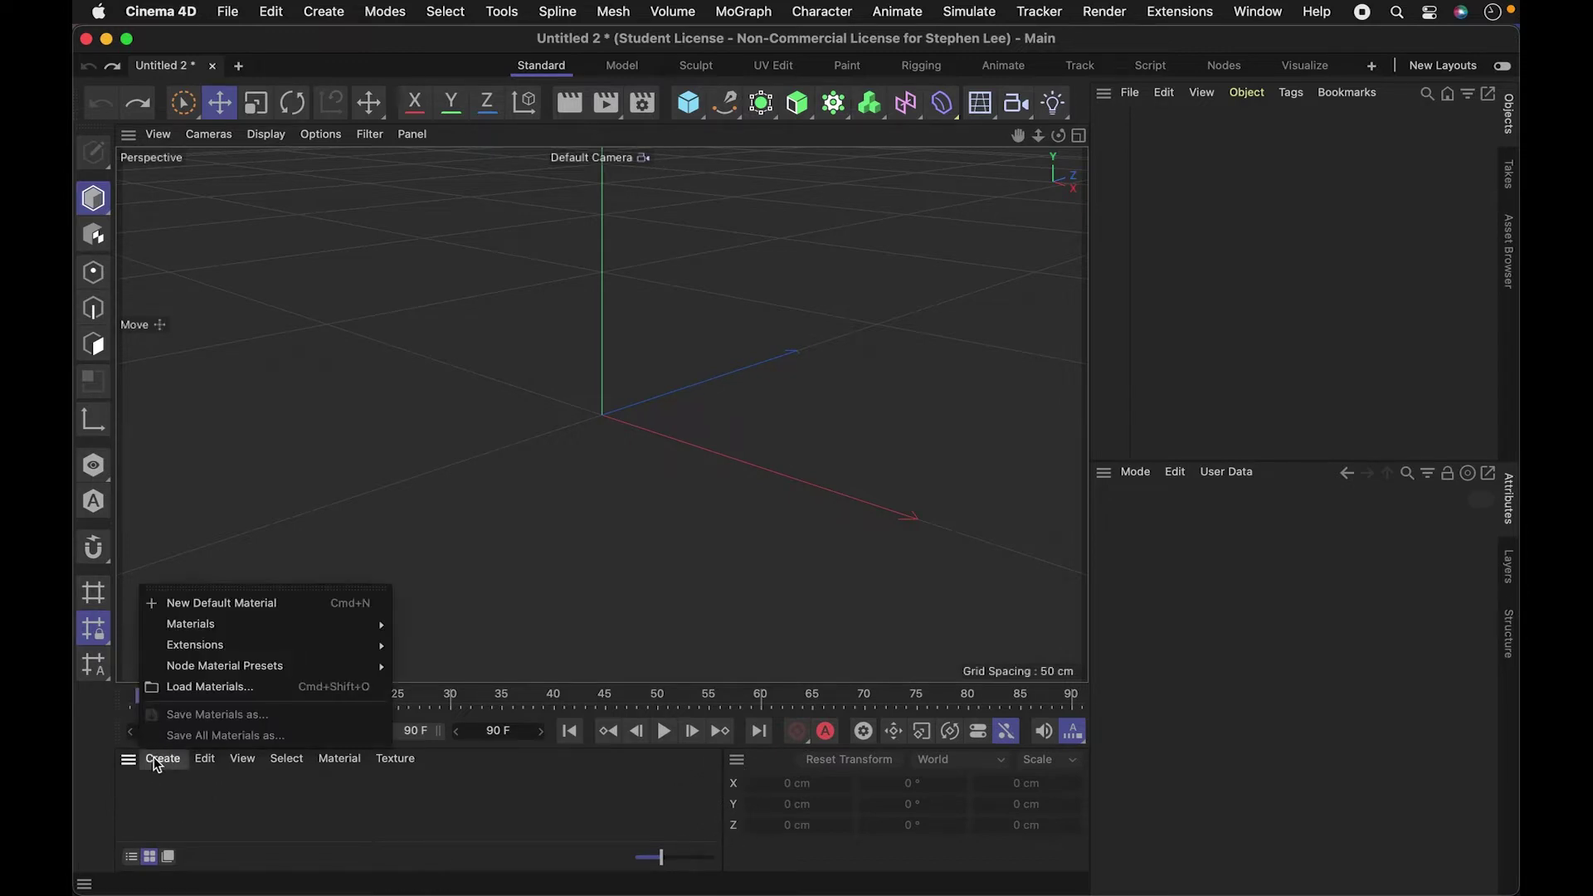
pyautogui.moveTo(220, 634)
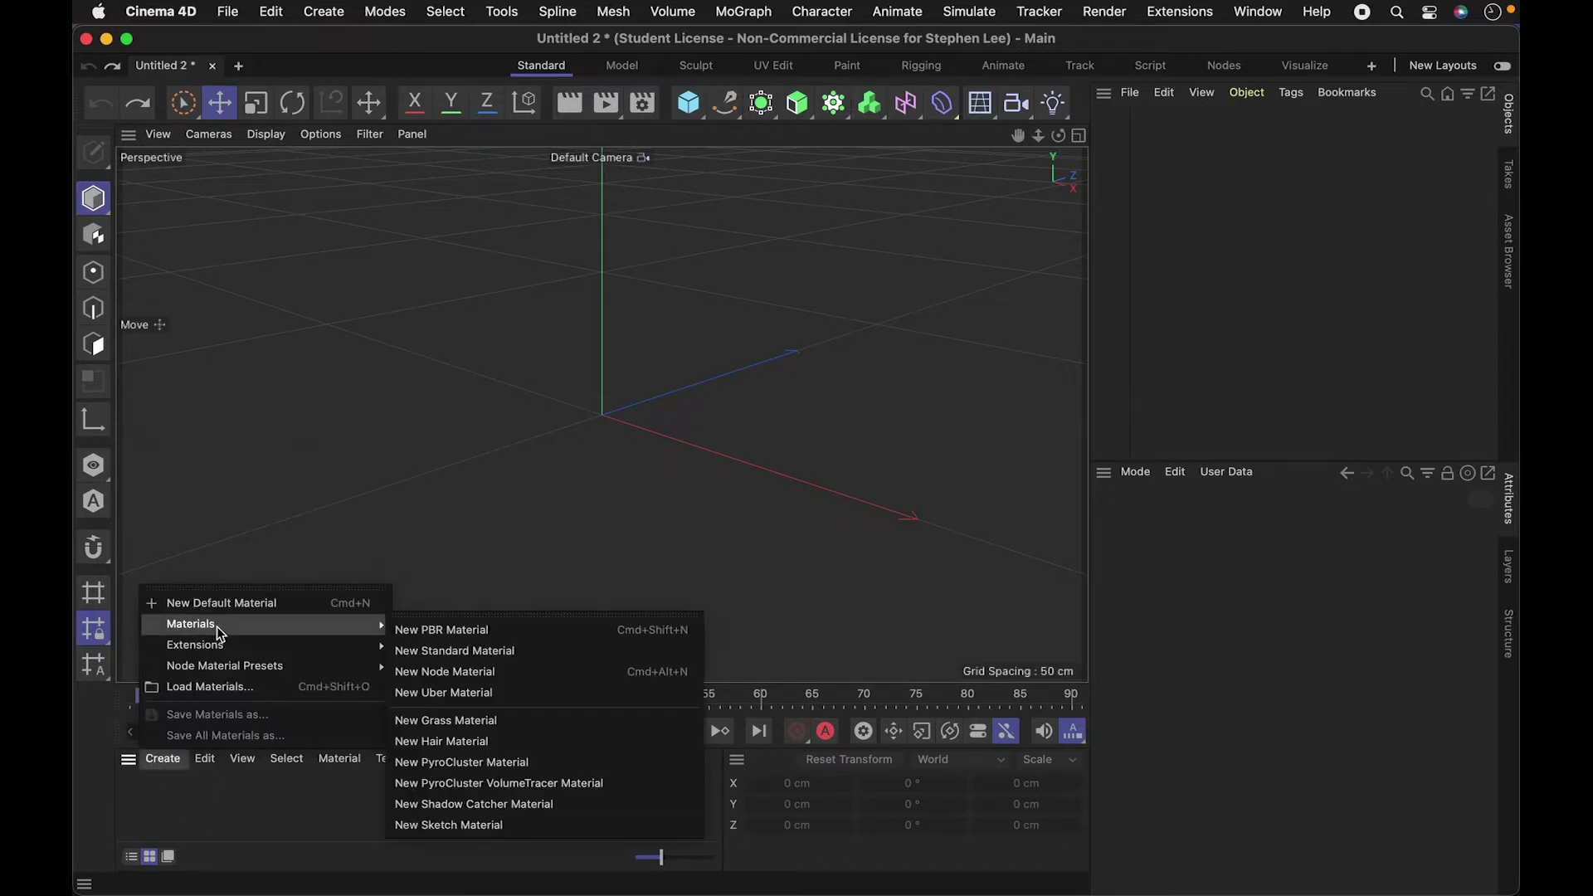
pyautogui.click(526, 649)
pyautogui.click(203, 800)
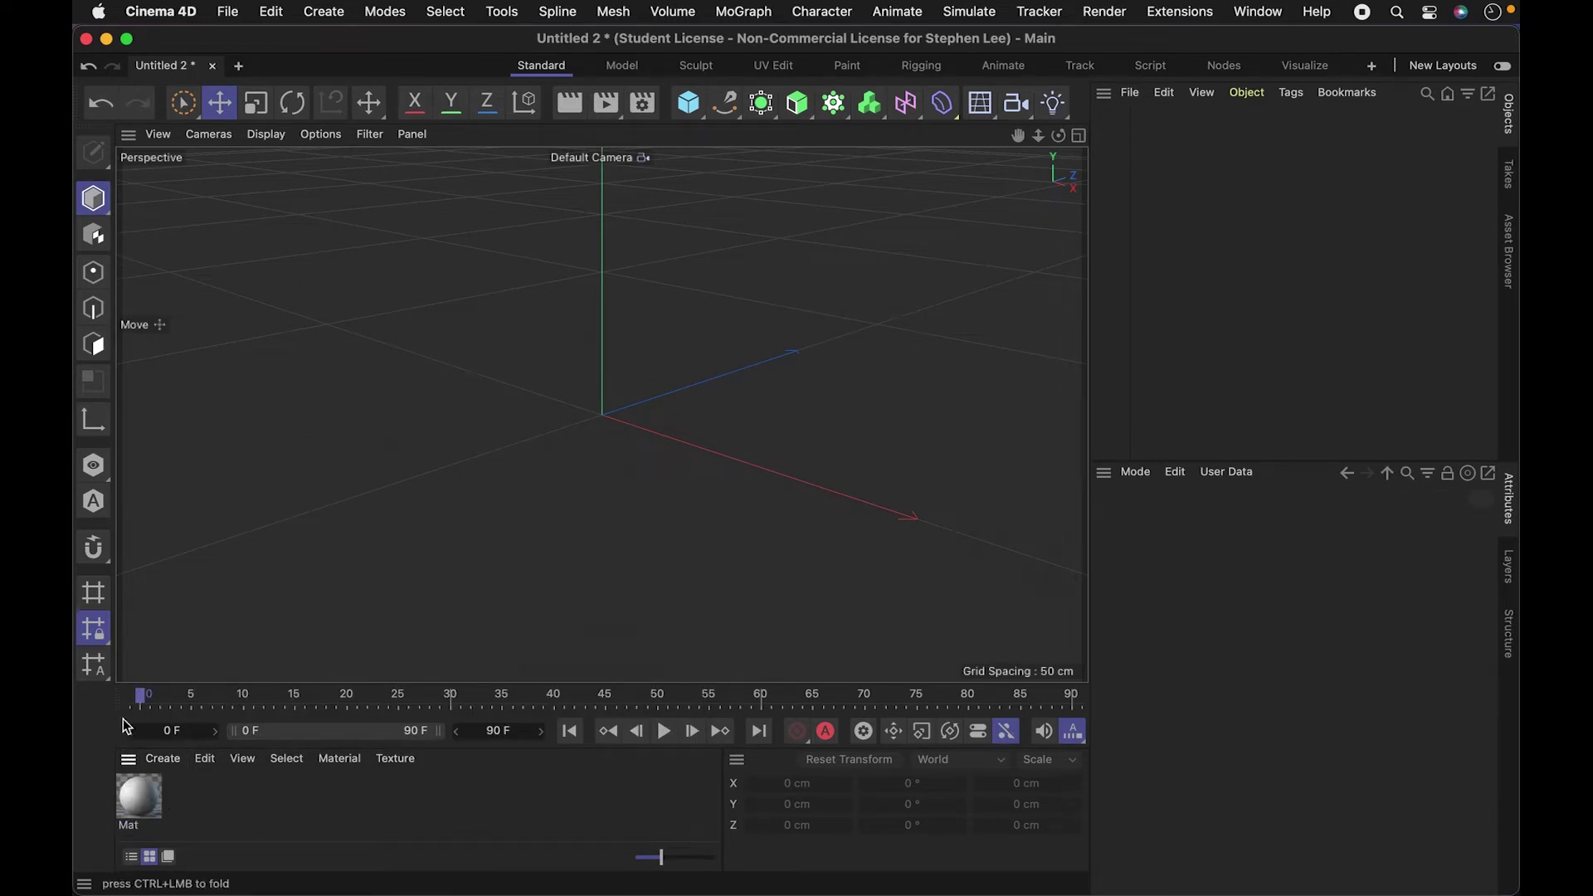
# Scrub the playhead to frame 20, play the timeline briefly and pause it.
pyautogui.moveTo(143, 697); pyautogui.dragTo(370, 706)
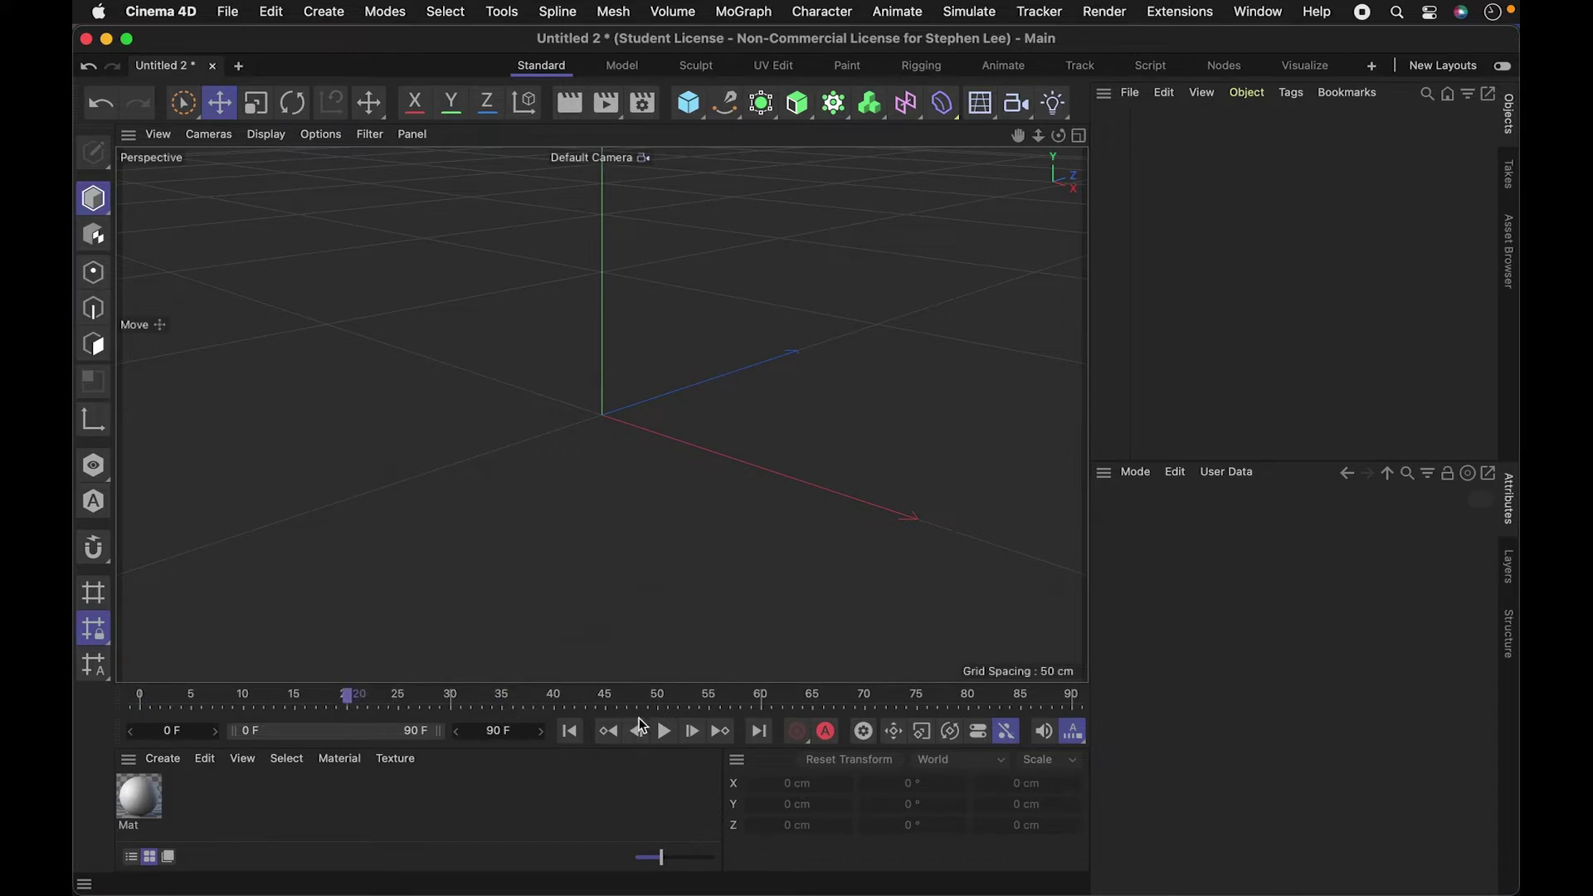
pyautogui.click(664, 730)
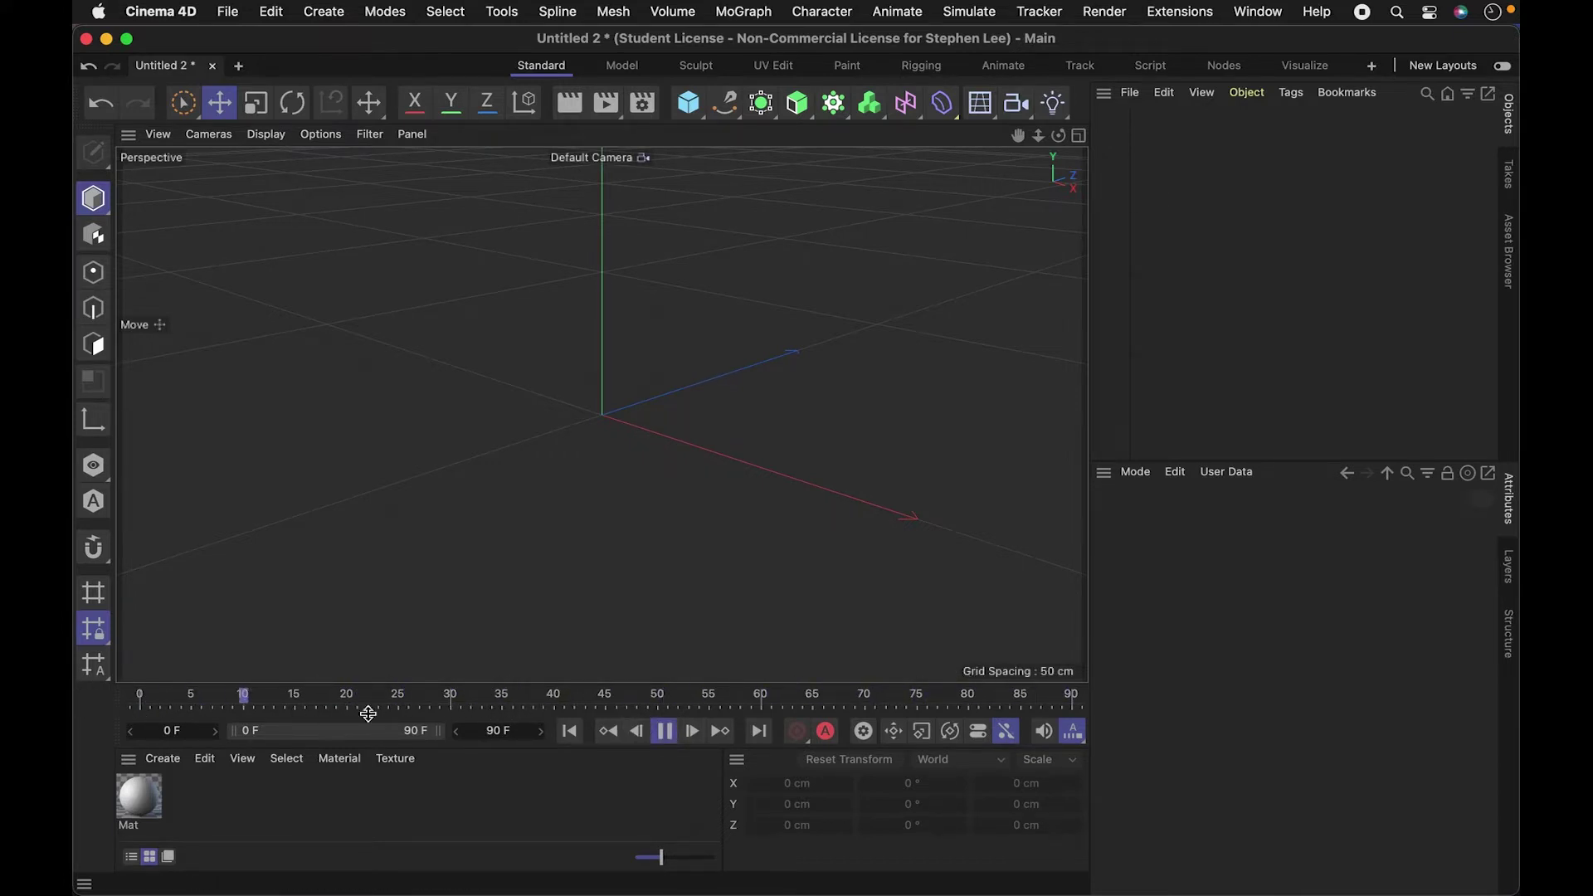
pyautogui.click(663, 730)
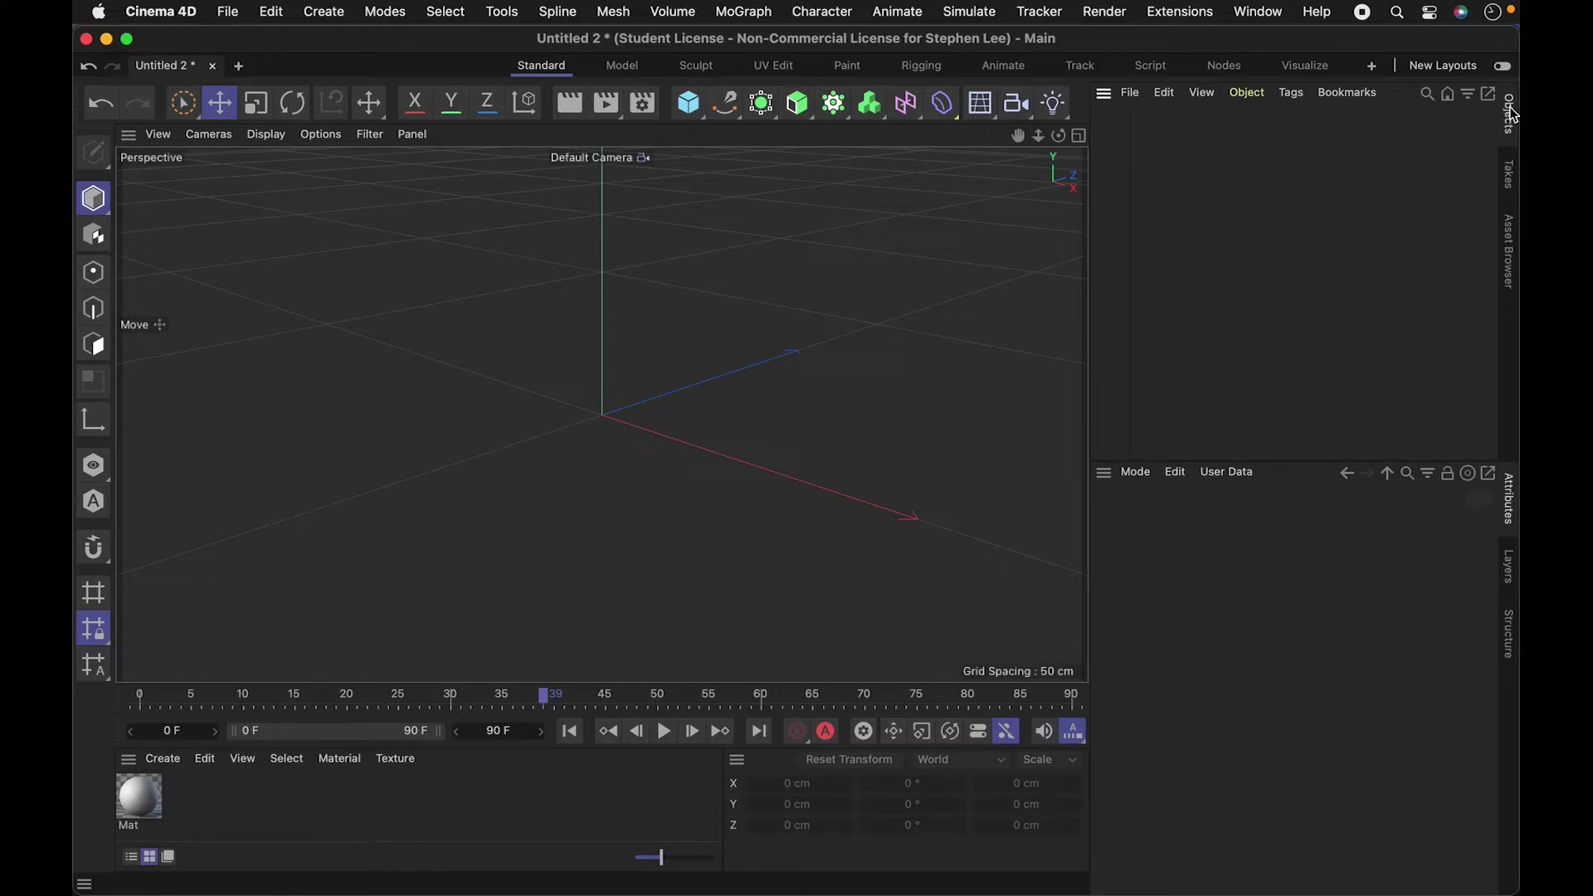
# Look over the takes list and the Asset Browser, and return to the object list.
pyautogui.click(1512, 181)
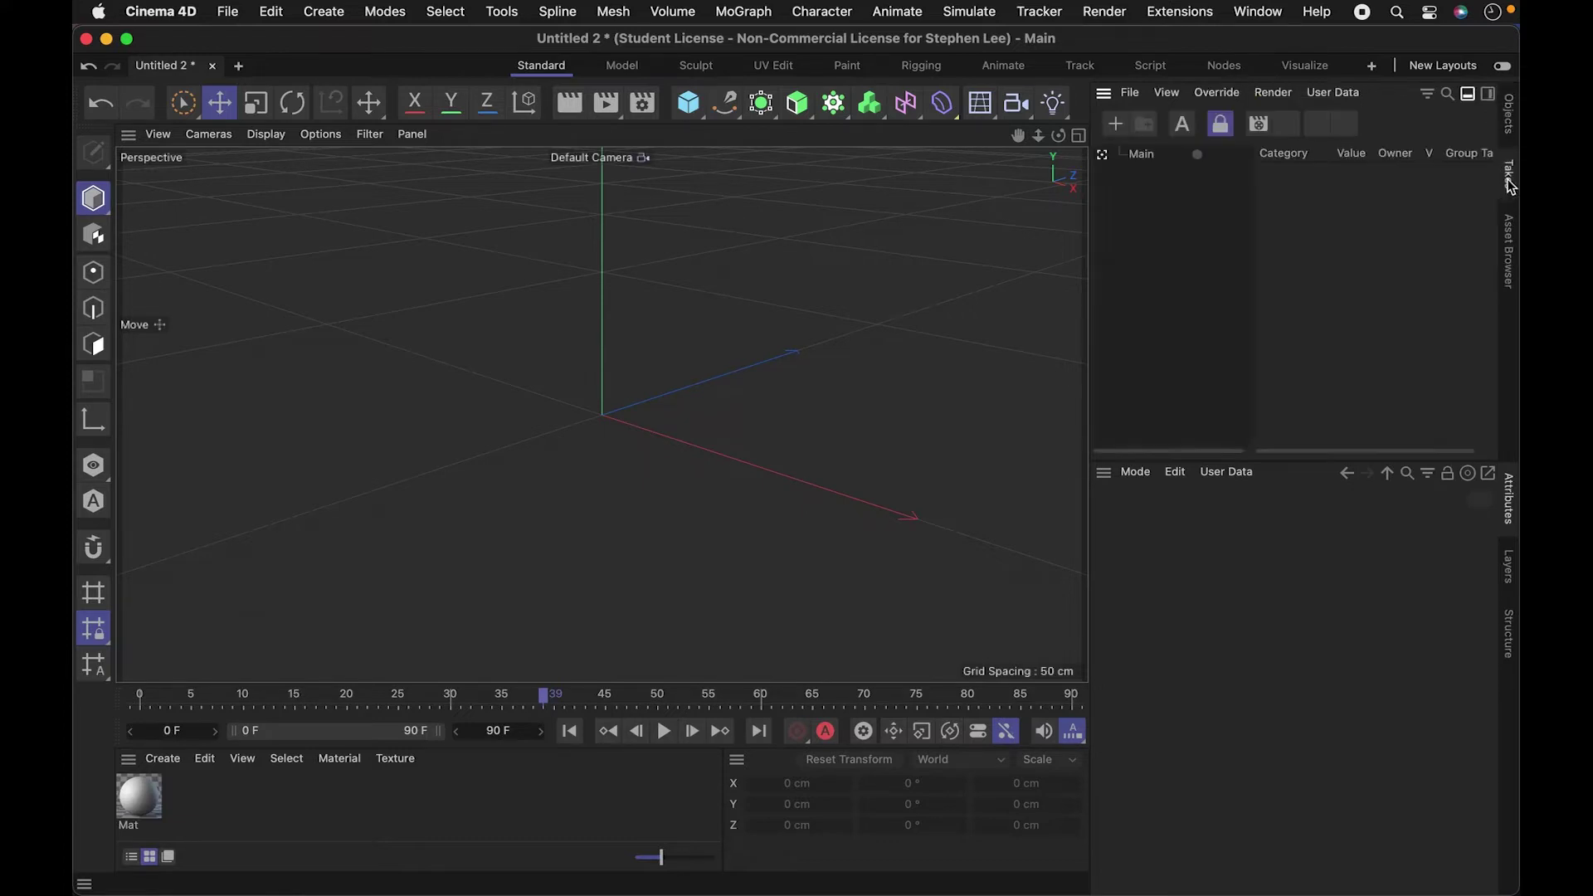
pyautogui.click(1509, 253)
pyautogui.click(1513, 189)
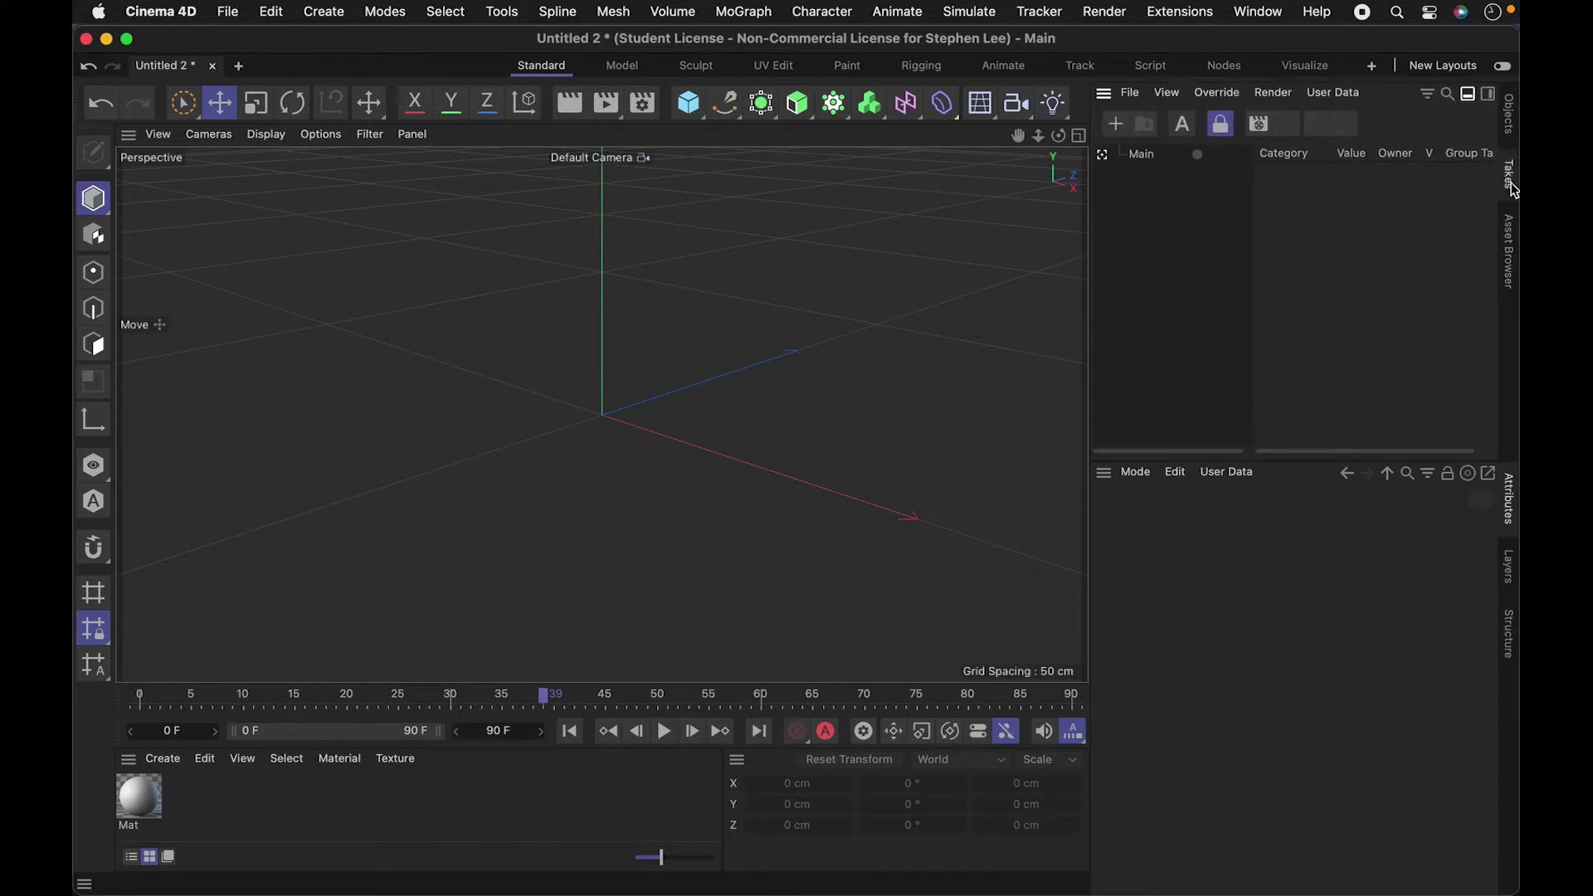
pyautogui.click(1509, 114)
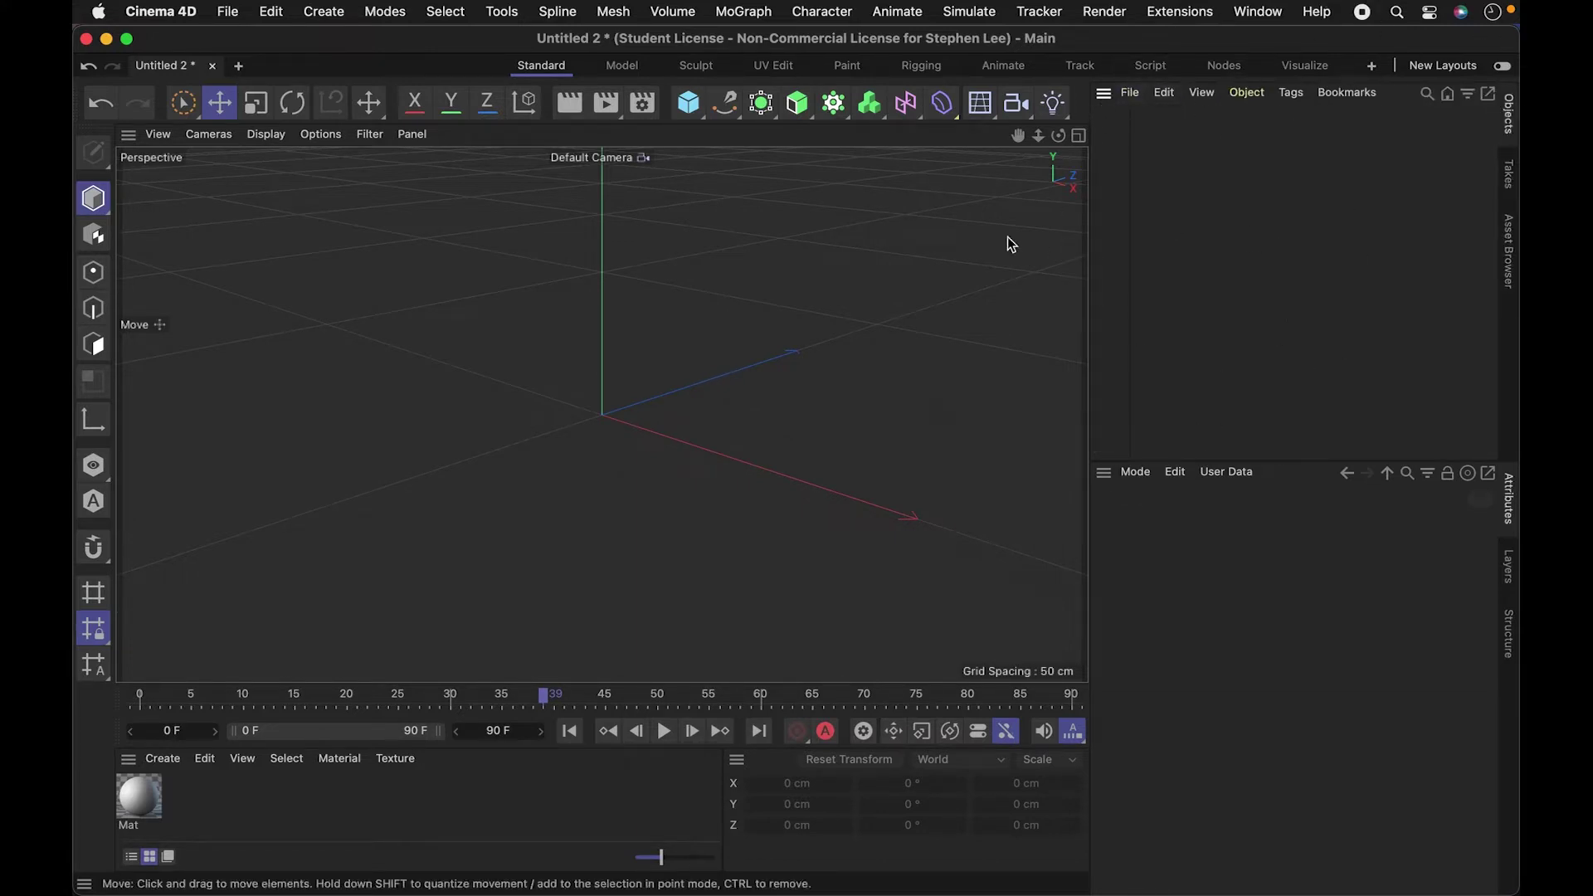
# Add a cube and a cone primitive to the scene, leaving nothing selected.
pyautogui.click(797, 103)
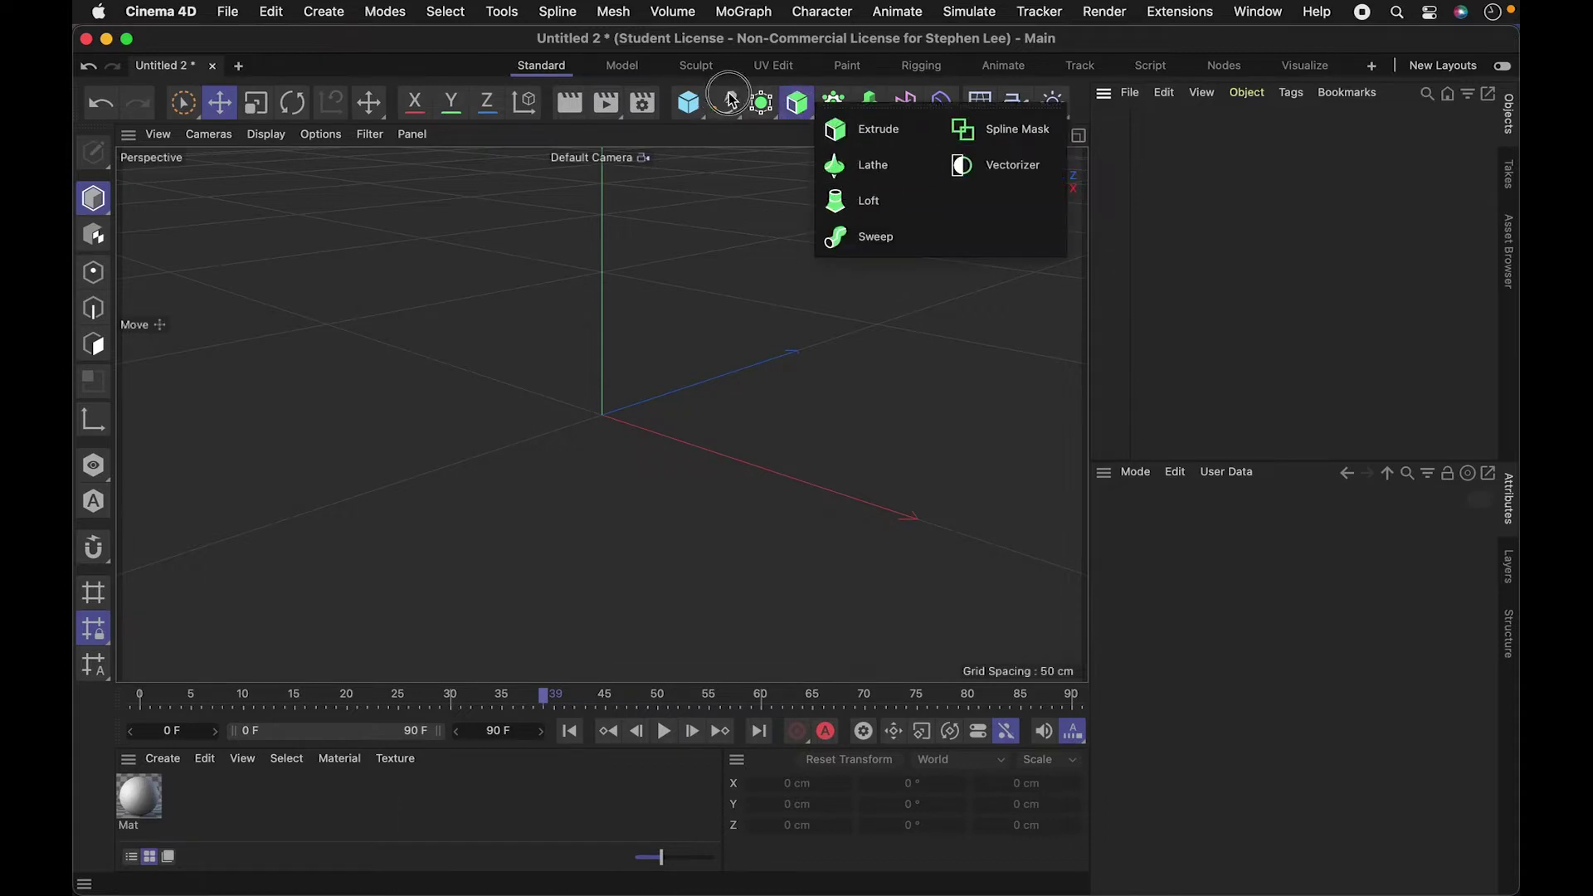
pyautogui.click(689, 102)
pyautogui.click(832, 149)
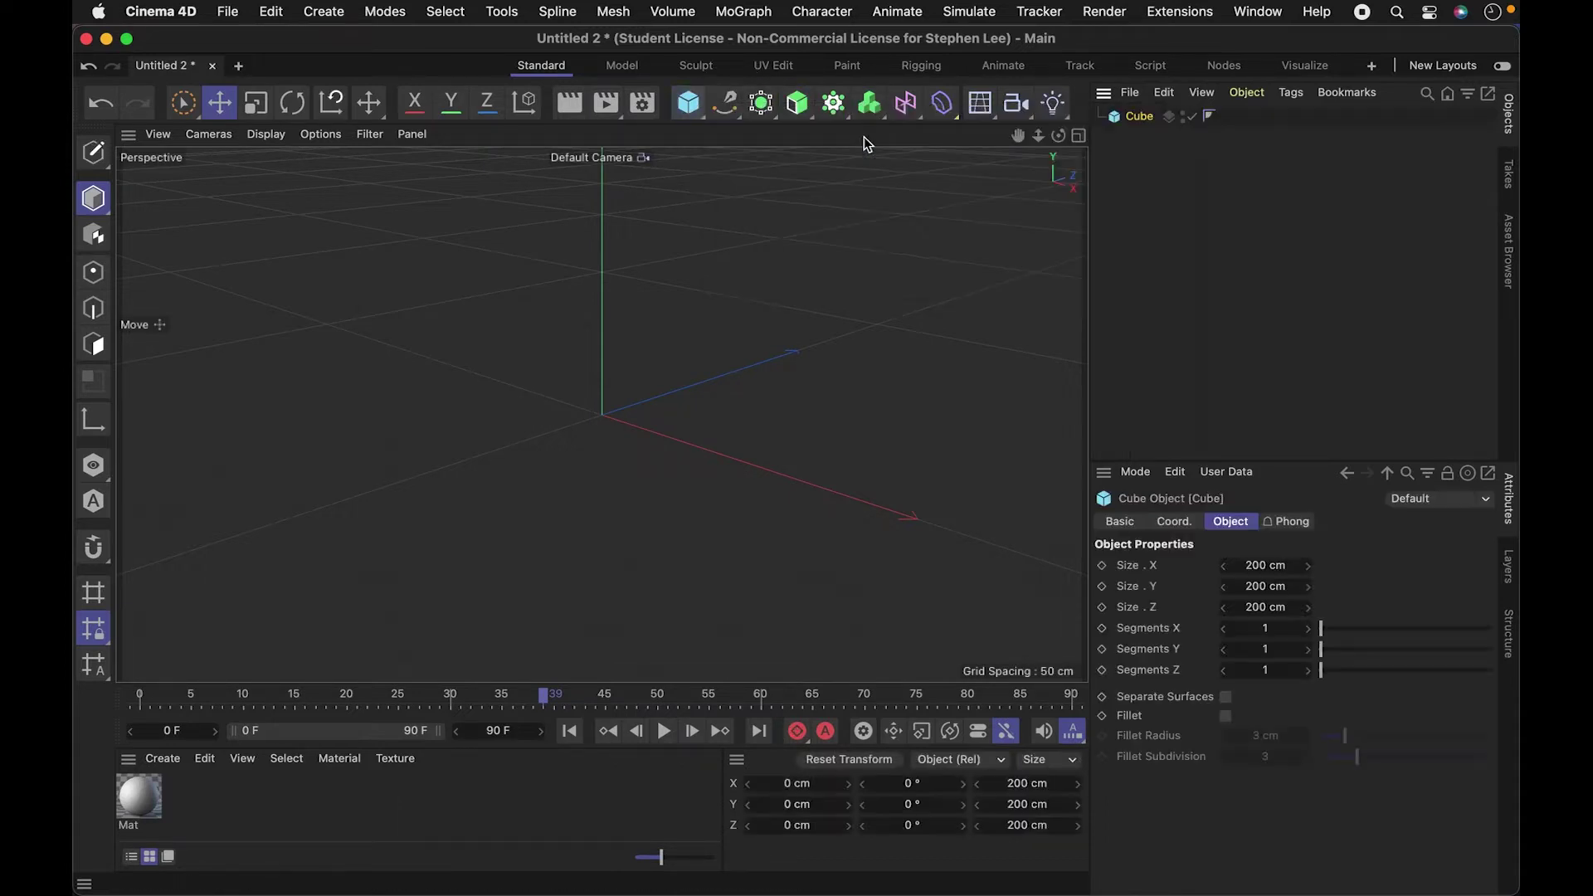
pyautogui.click(689, 103)
pyautogui.click(974, 131)
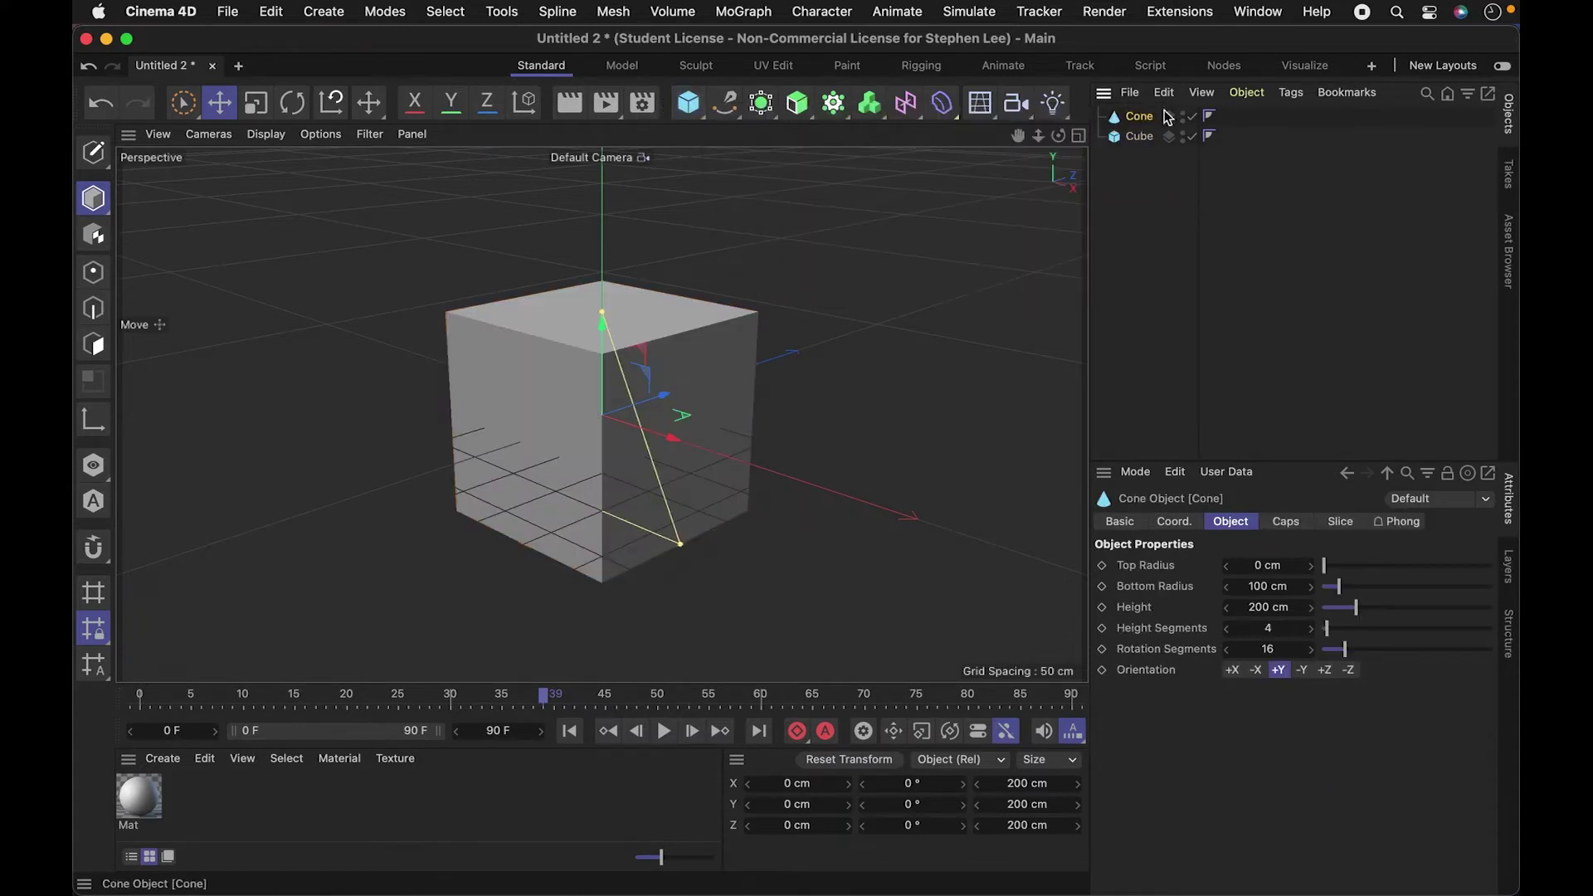
pyautogui.click(1281, 222)
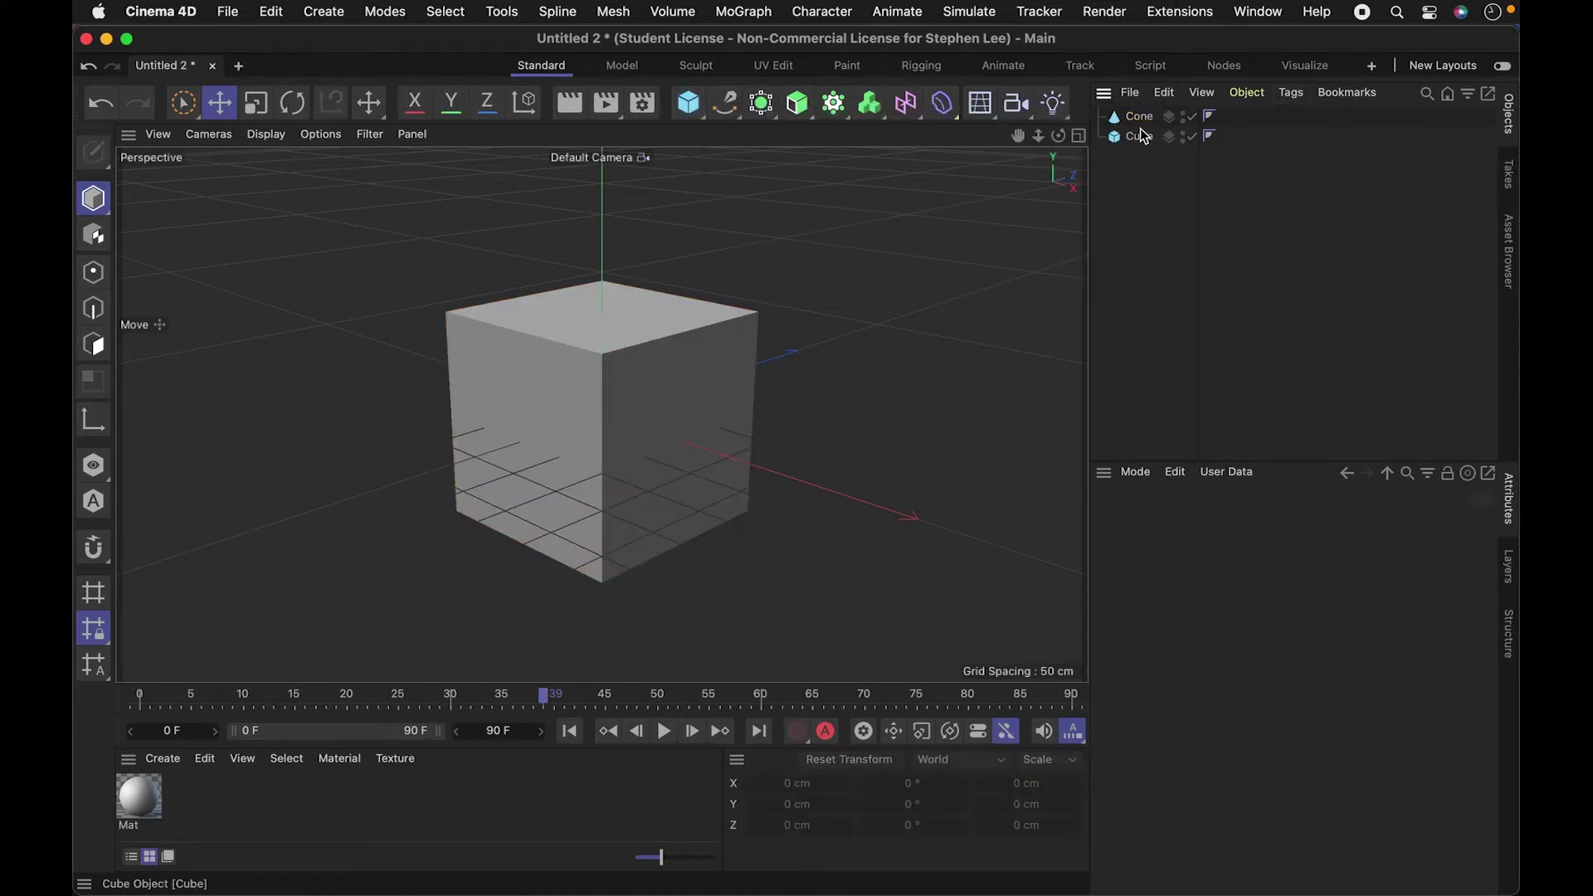
# View the cone's attributes, the layers and the structure data, and return to the cone's attributes.
pyautogui.click(1138, 117)
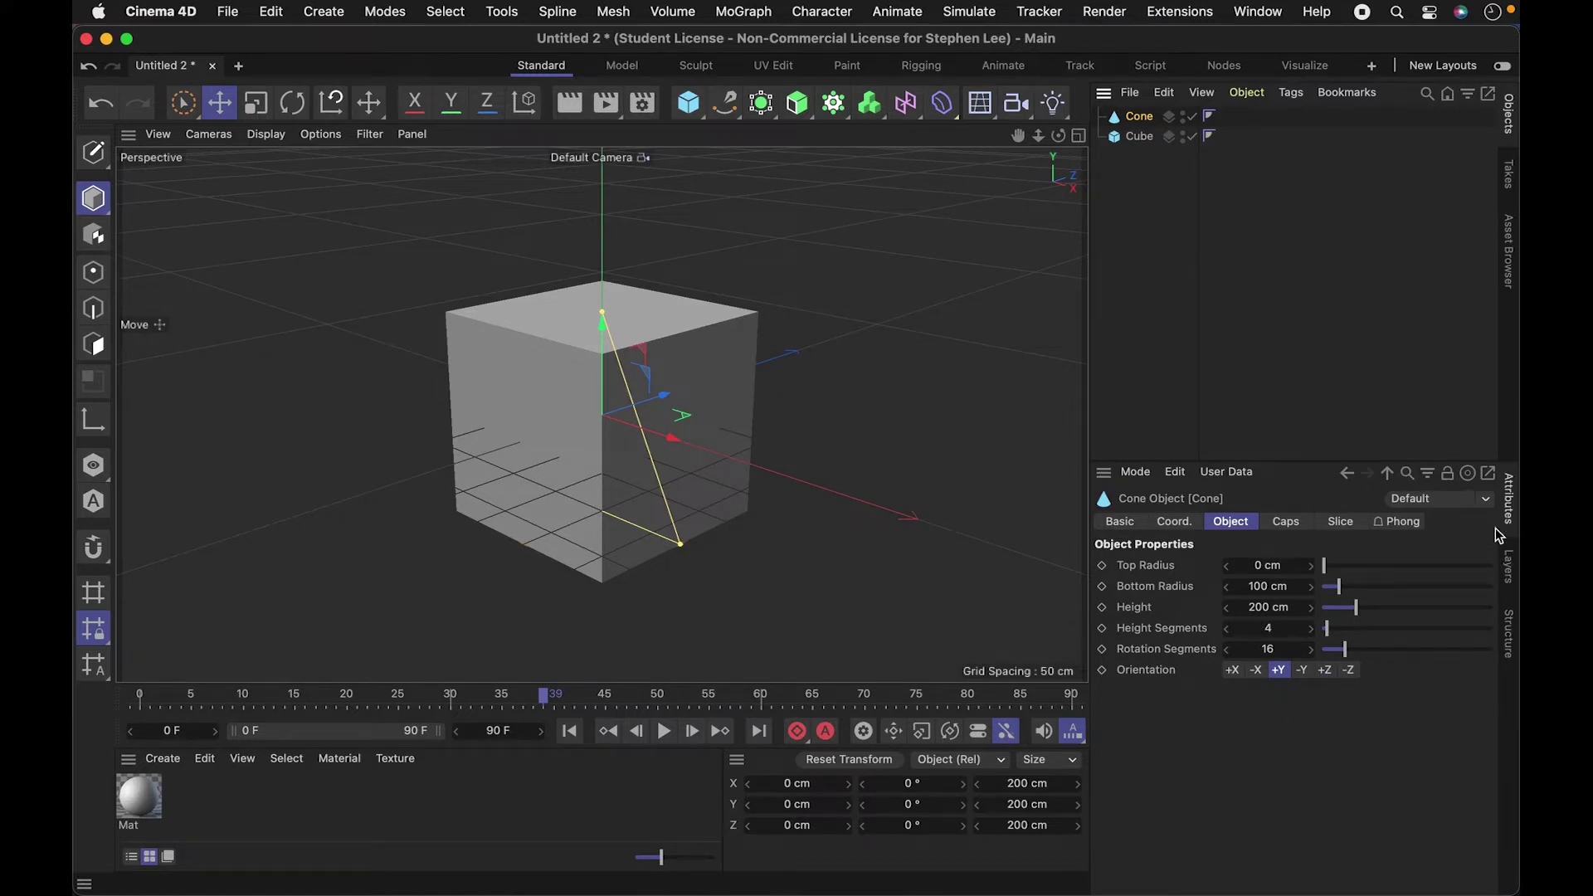
pyautogui.click(1508, 567)
pyautogui.click(1508, 633)
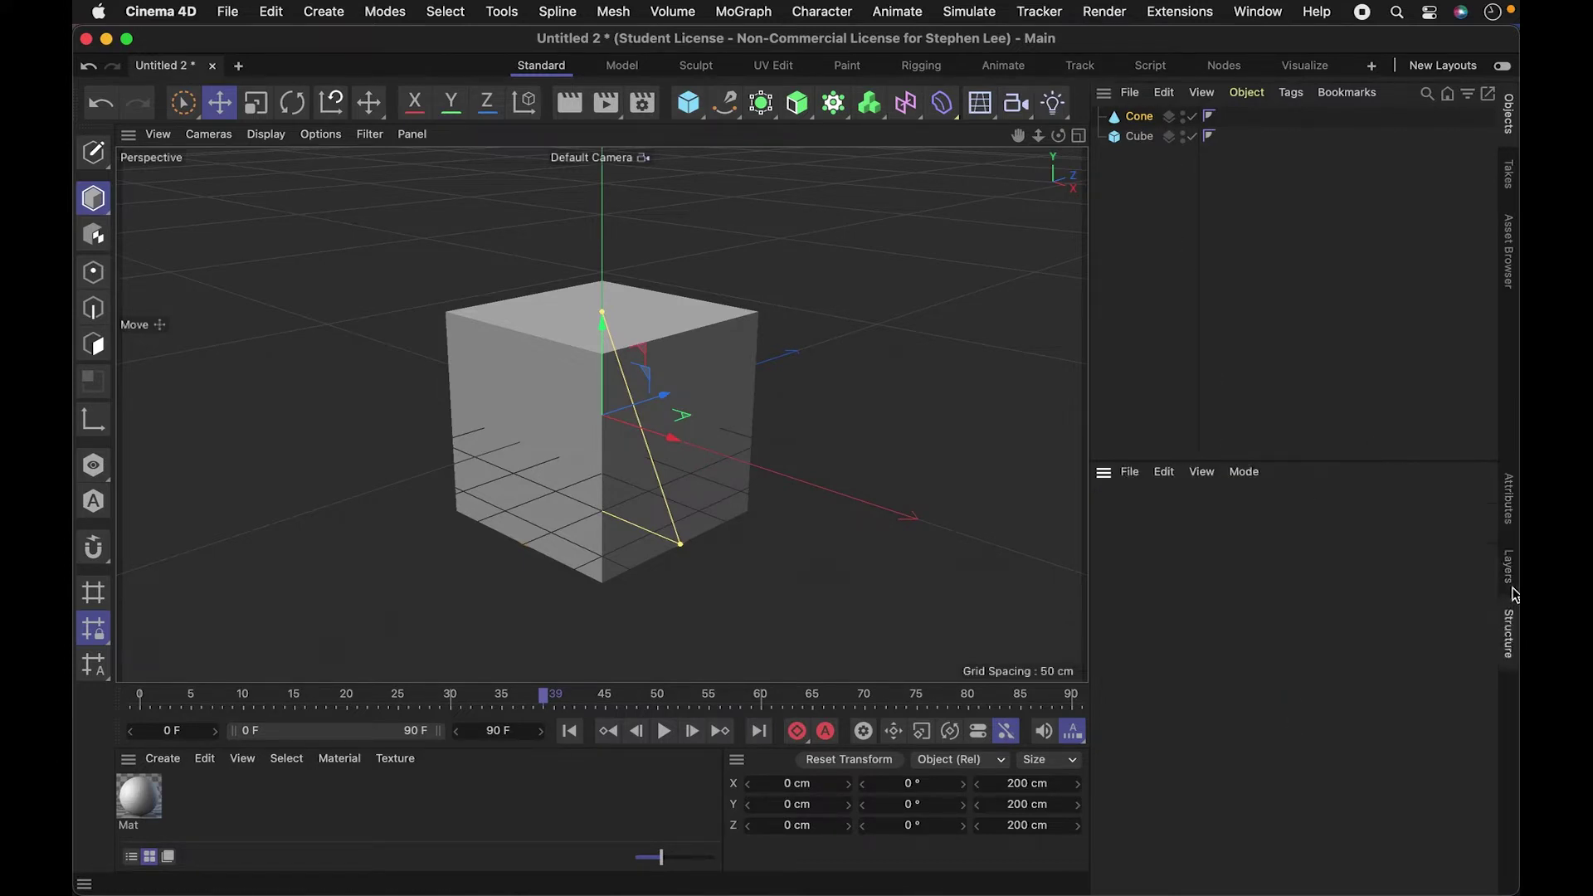
pyautogui.click(1508, 567)
pyautogui.click(1509, 502)
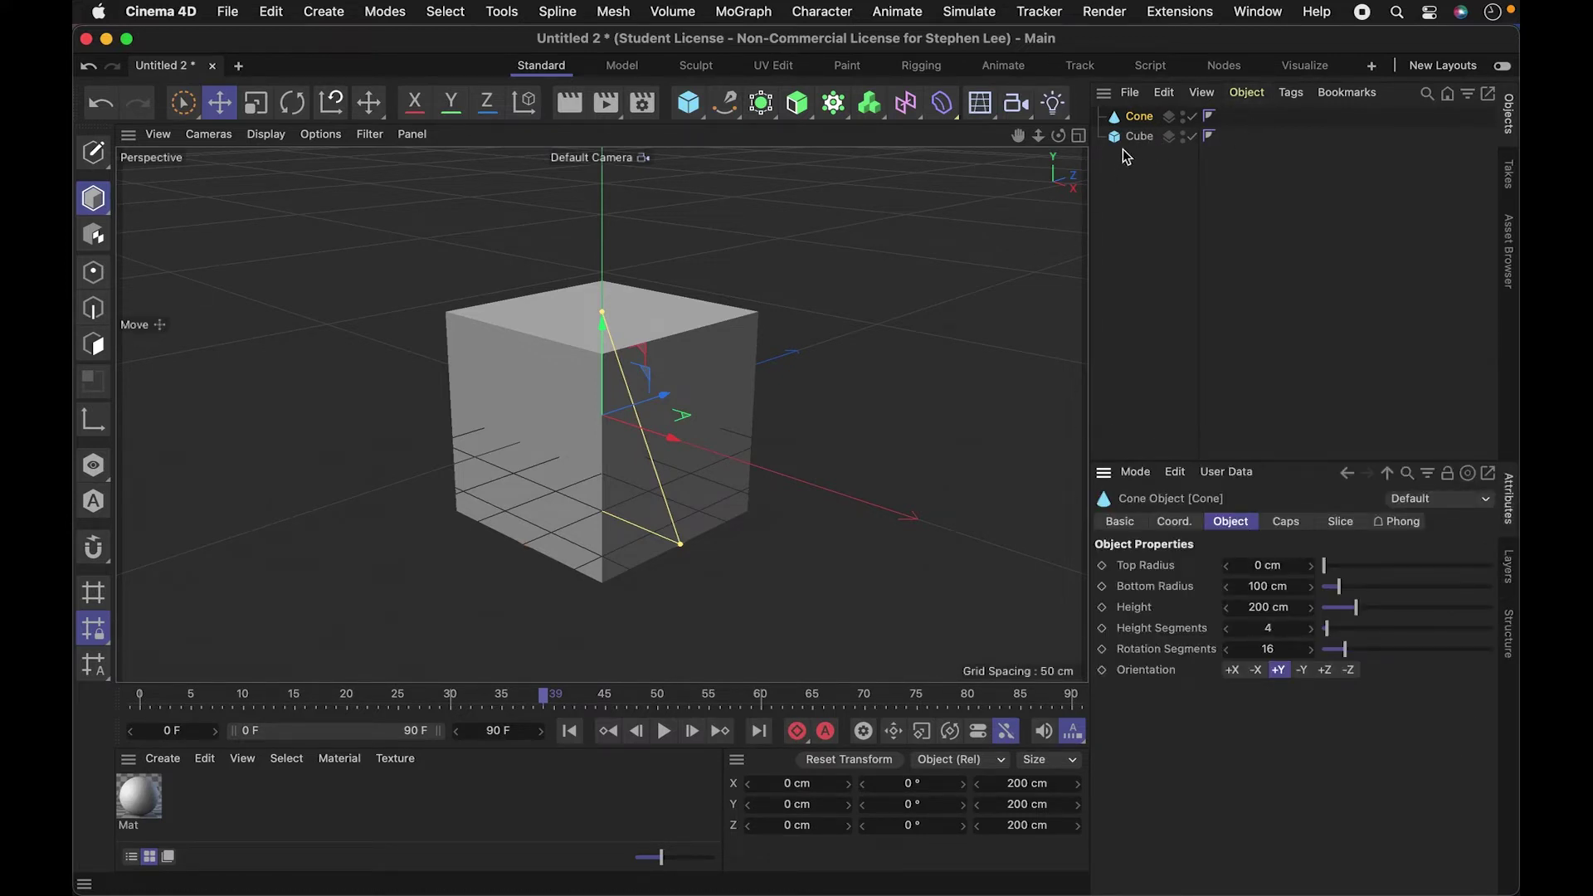
# Disable the cone and set the cube's size to 305 cm in X, 278 cm in Y and 237 cm in Z.
pyautogui.click(1193, 117)
pyautogui.click(1139, 137)
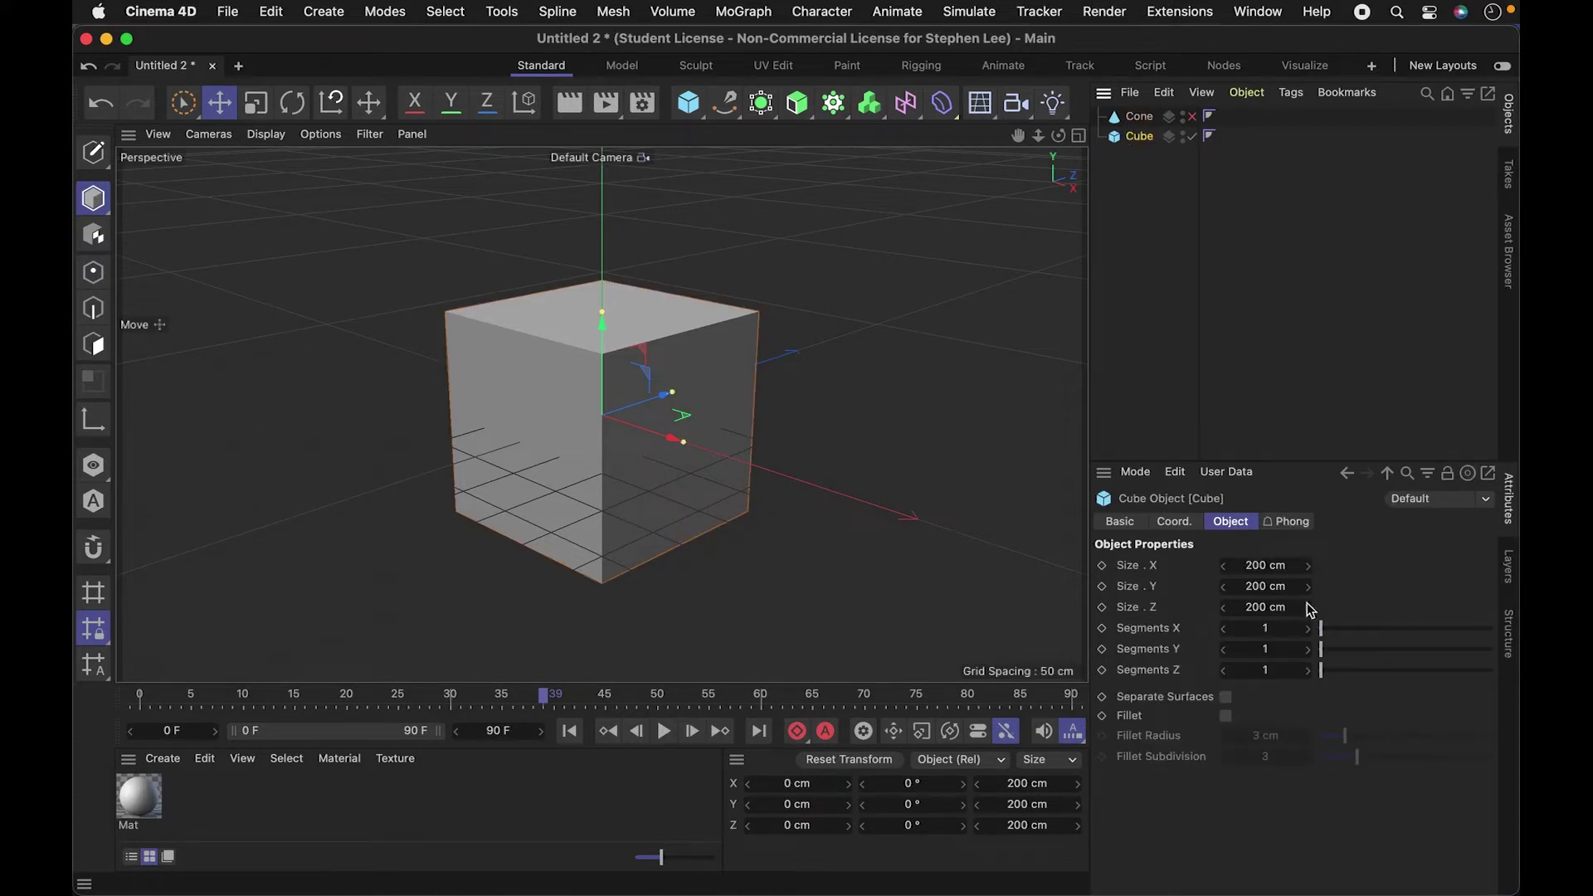
pyautogui.moveTo(1309, 566); pyautogui.dragTo(1201, 587)
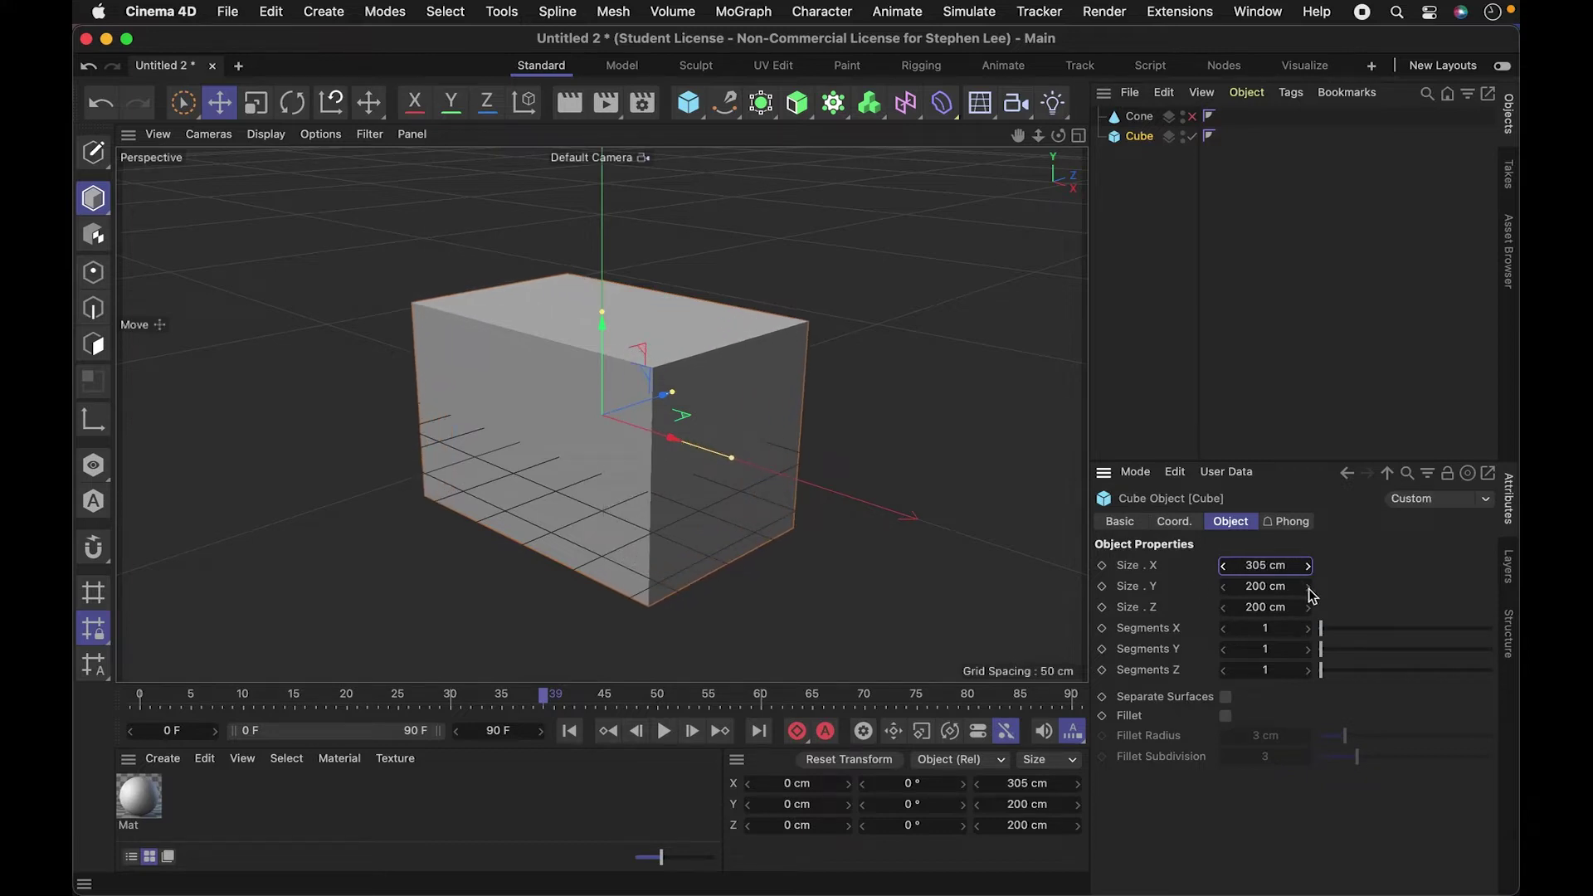
pyautogui.moveTo(1310, 596); pyautogui.dragTo(1305, 591)
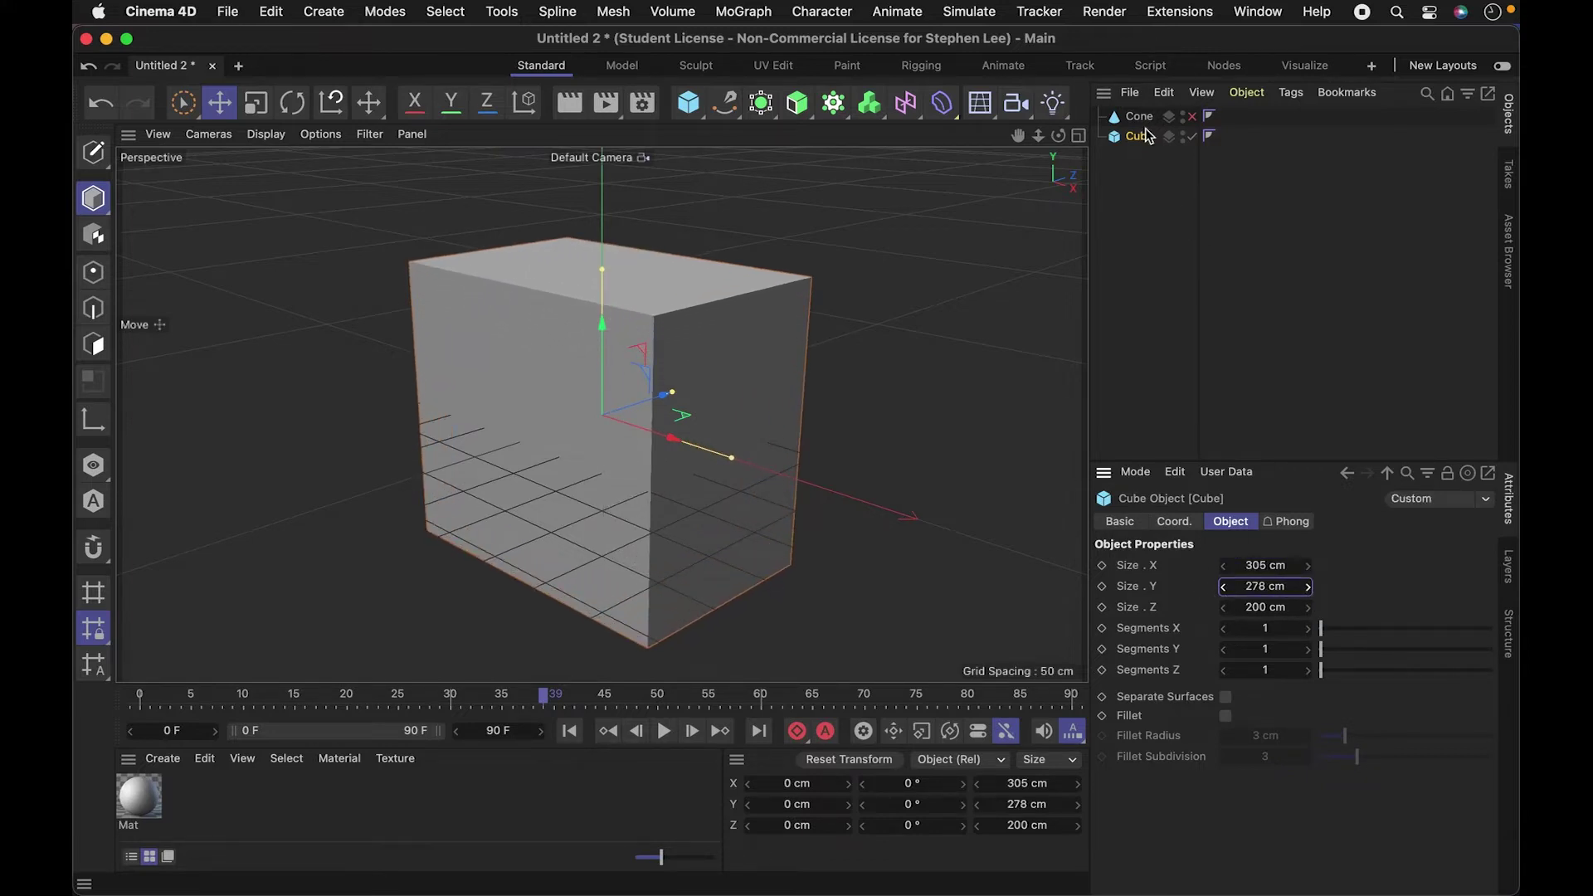
pyautogui.moveTo(1308, 614); pyautogui.dragTo(1308, 611)
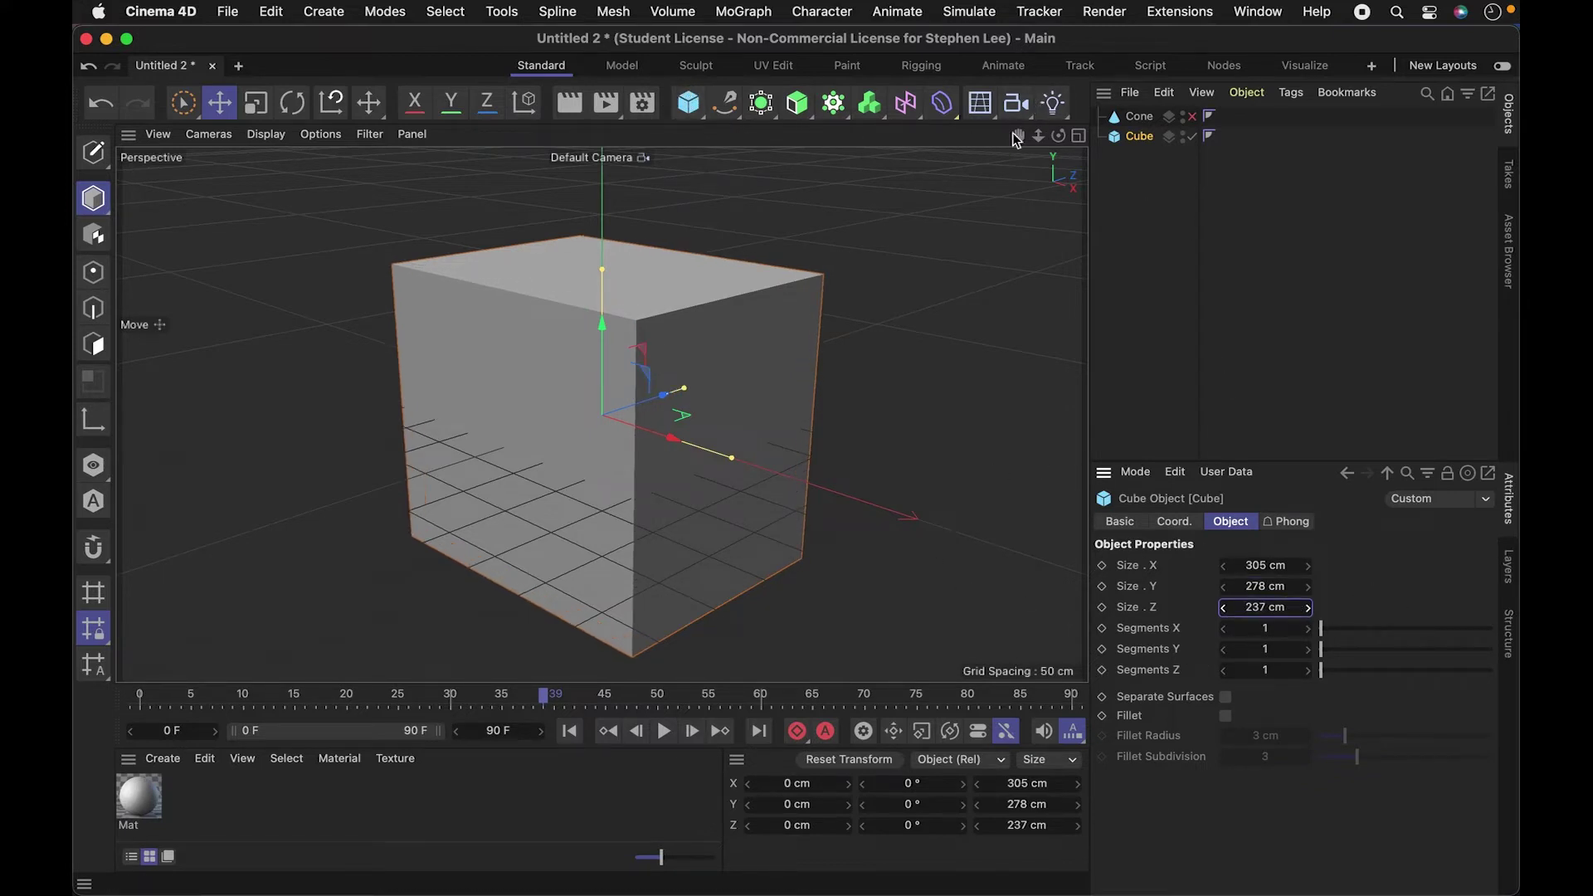
# Examine the available primitives, splines, generators, MoGraph and volume tools, fields, deformers, environment objects, cameras and lights without adding any.
pyautogui.click(696, 103)
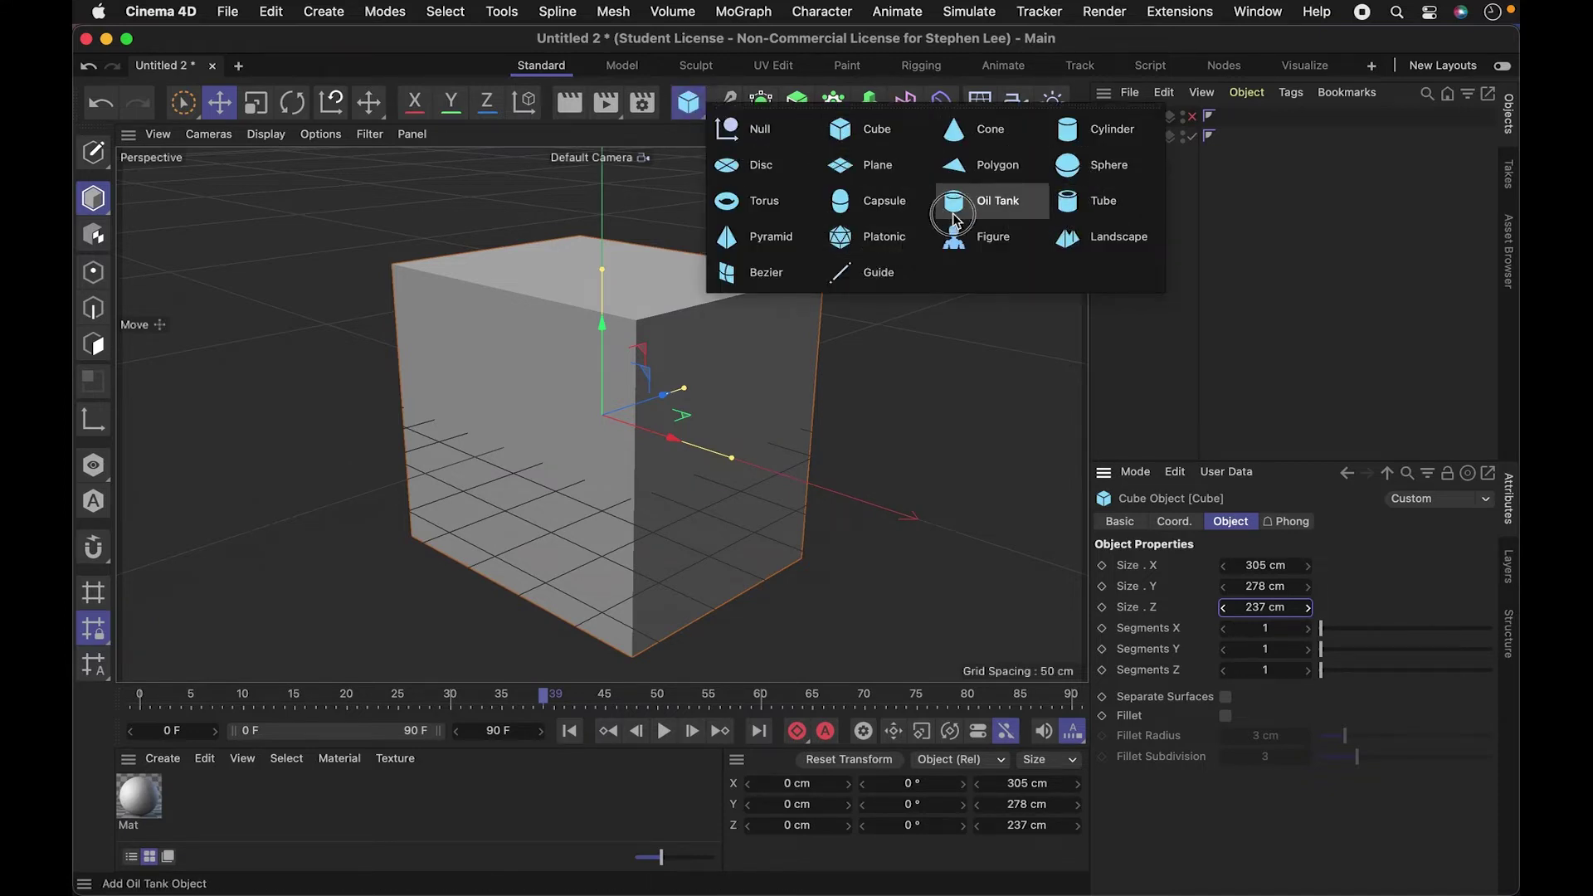
pyautogui.click(725, 101)
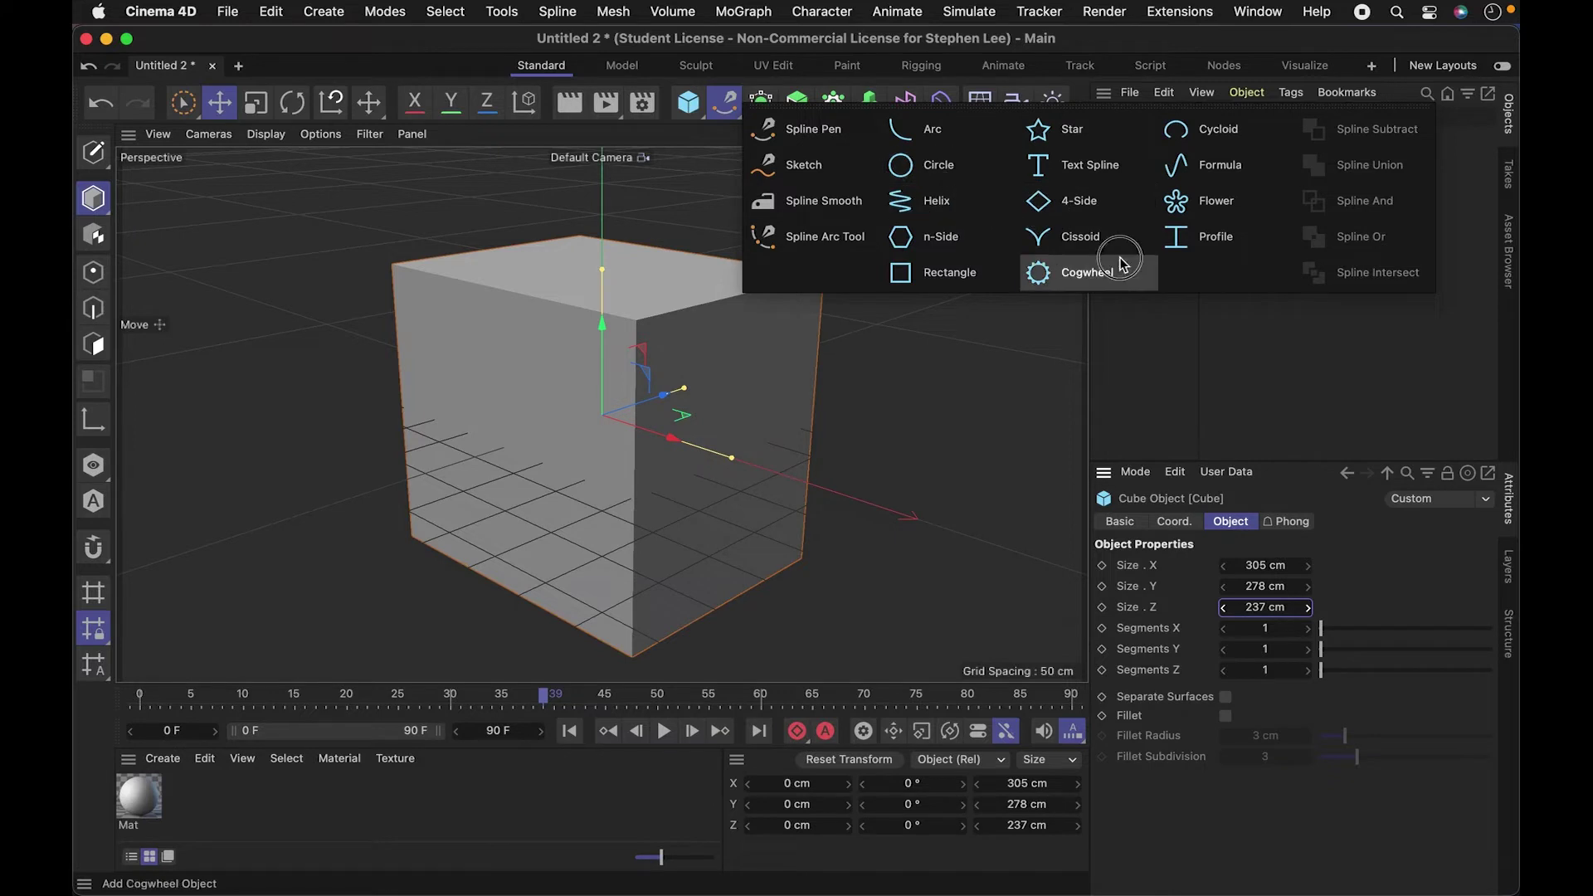
pyautogui.click(761, 101)
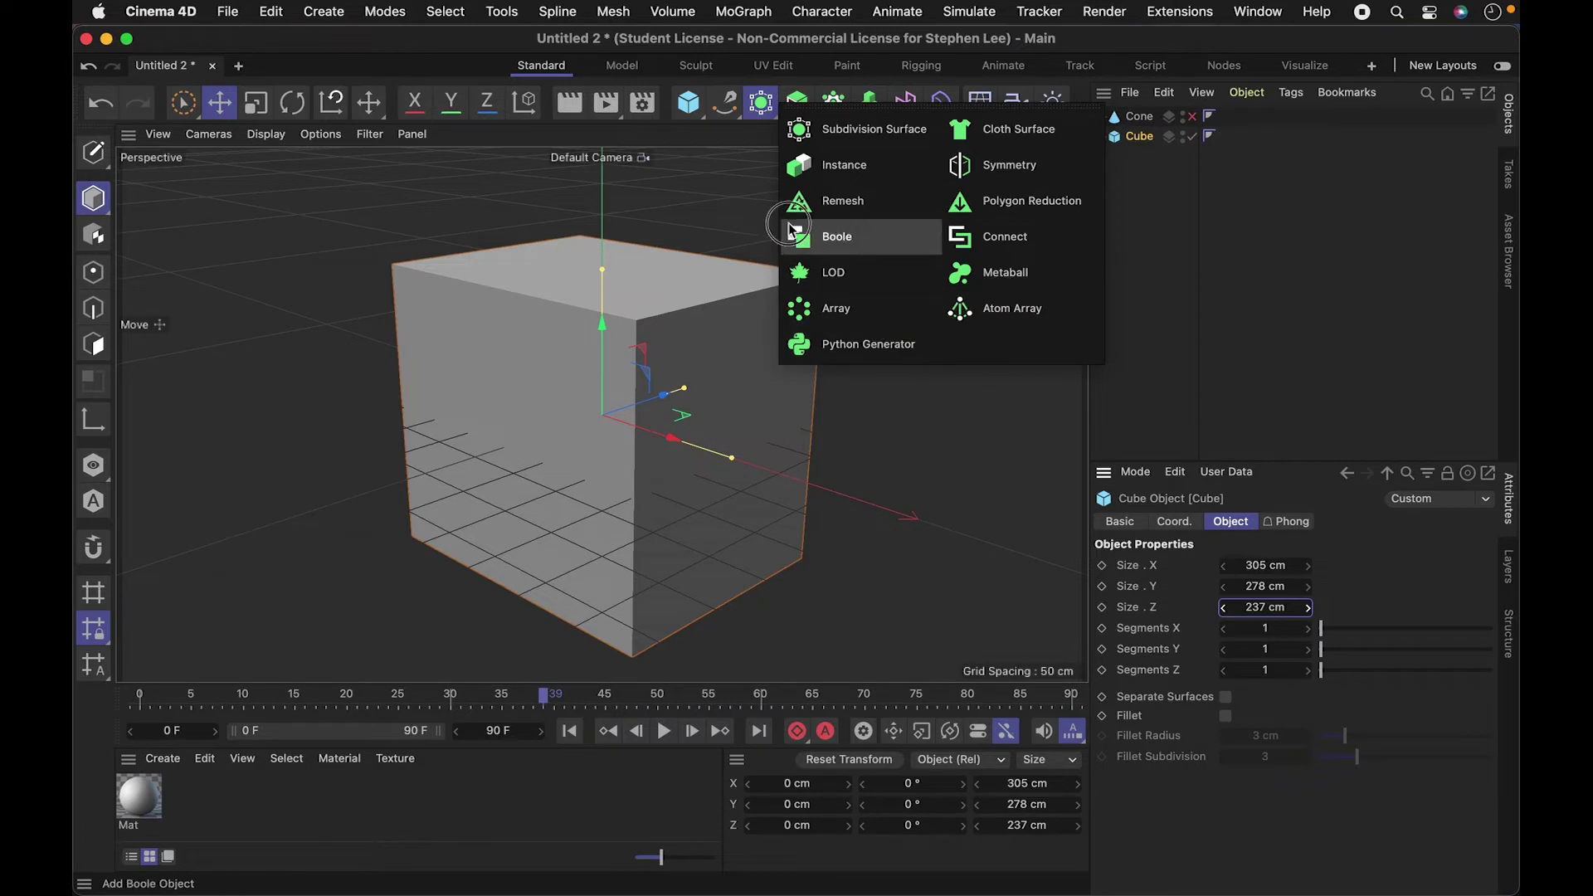
pyautogui.click(796, 102)
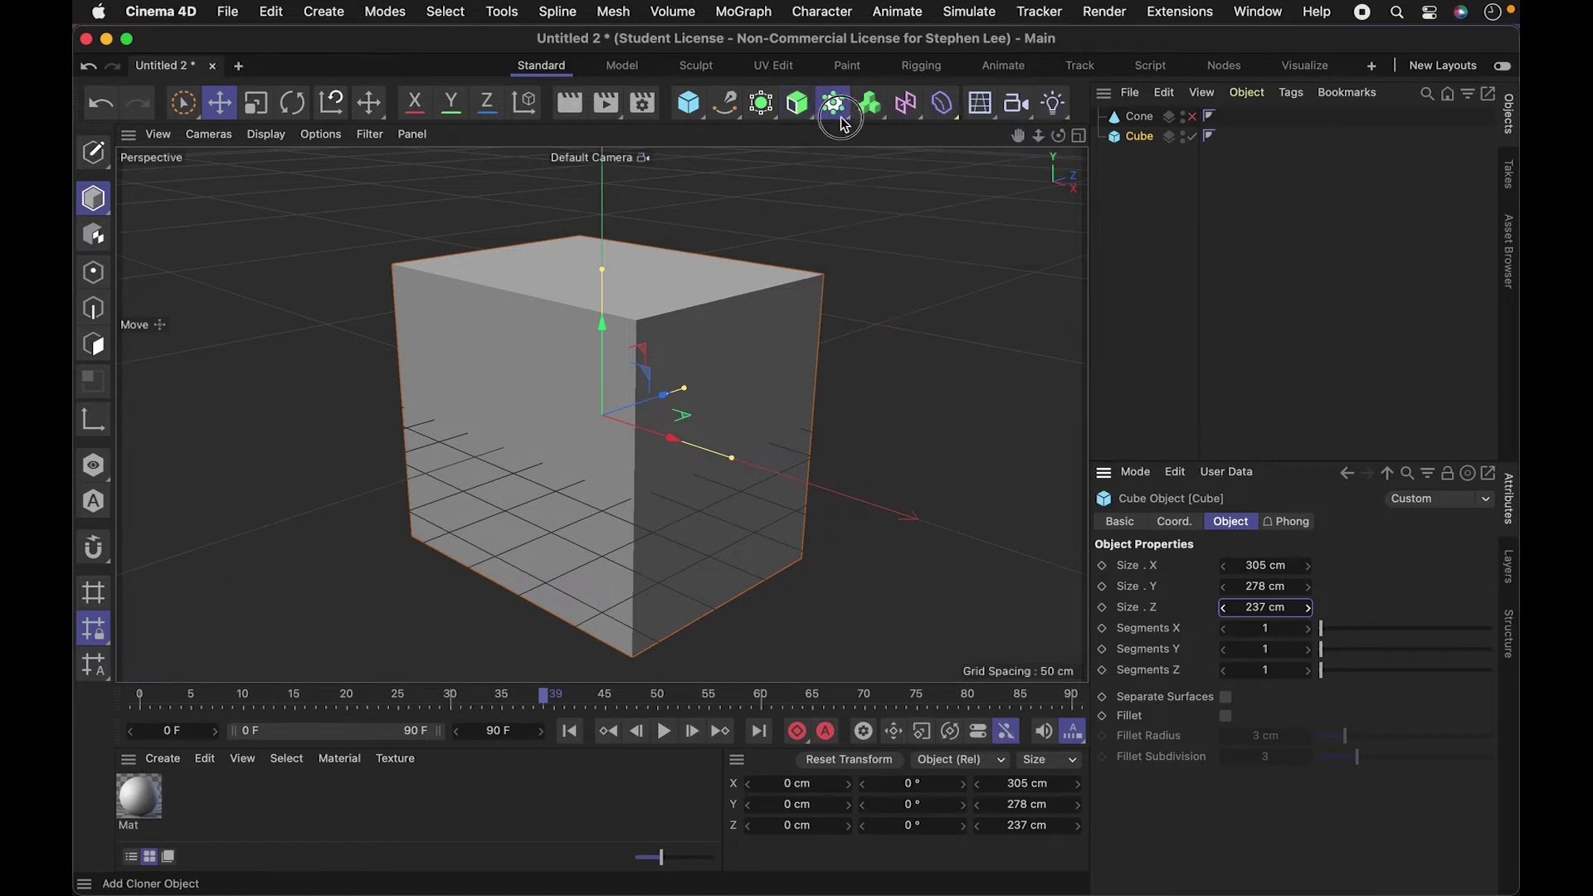
pyautogui.click(834, 102)
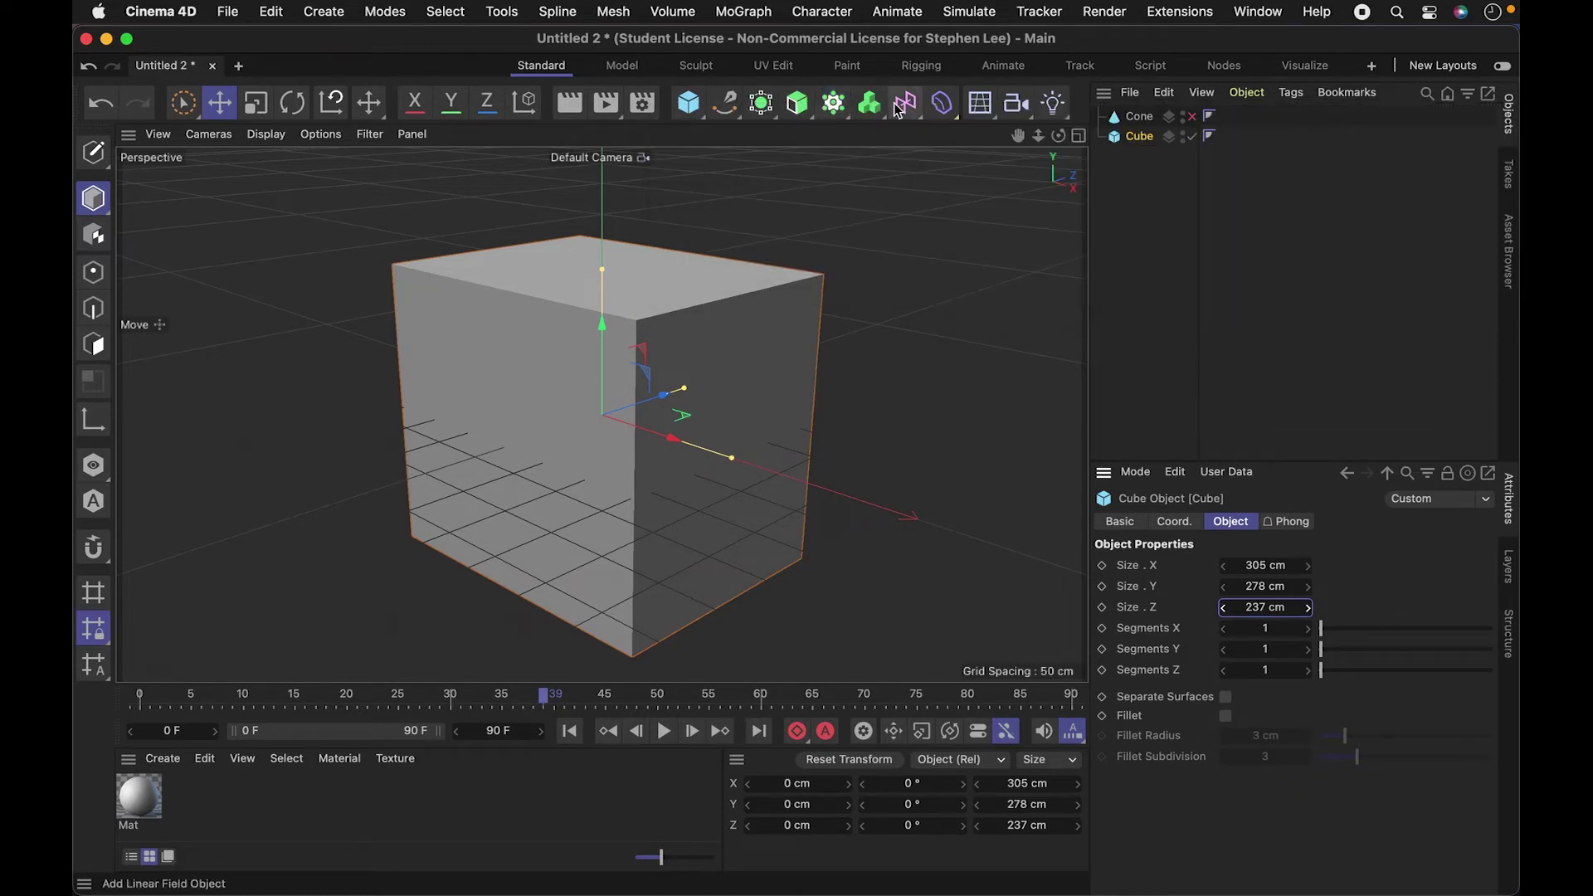
pyautogui.click(867, 106)
pyautogui.click(901, 89)
pyautogui.click(885, 111)
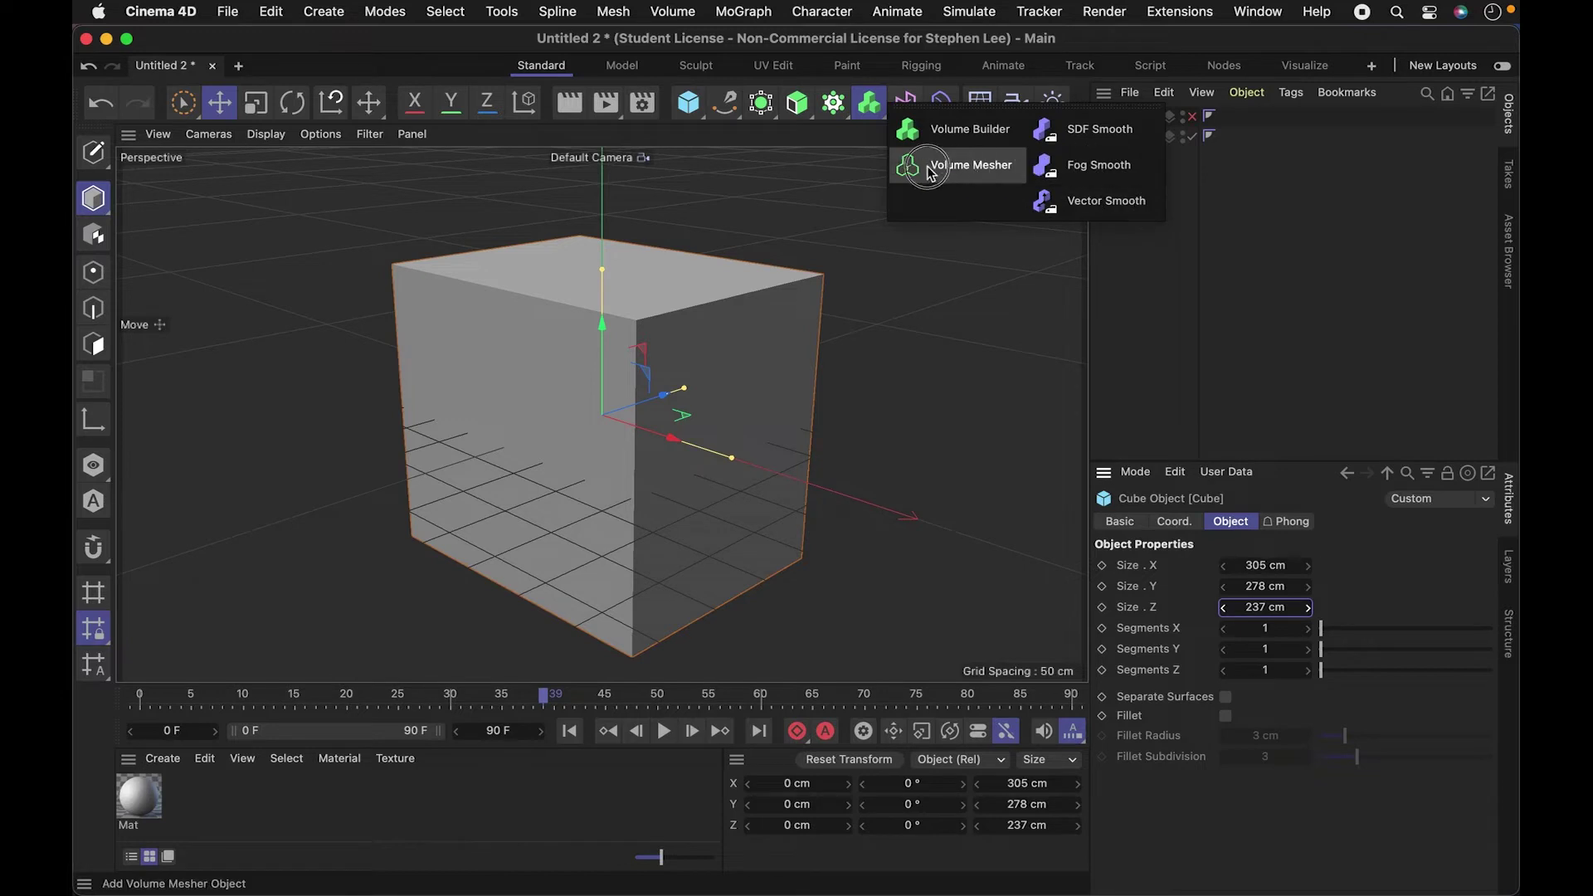
pyautogui.click(905, 102)
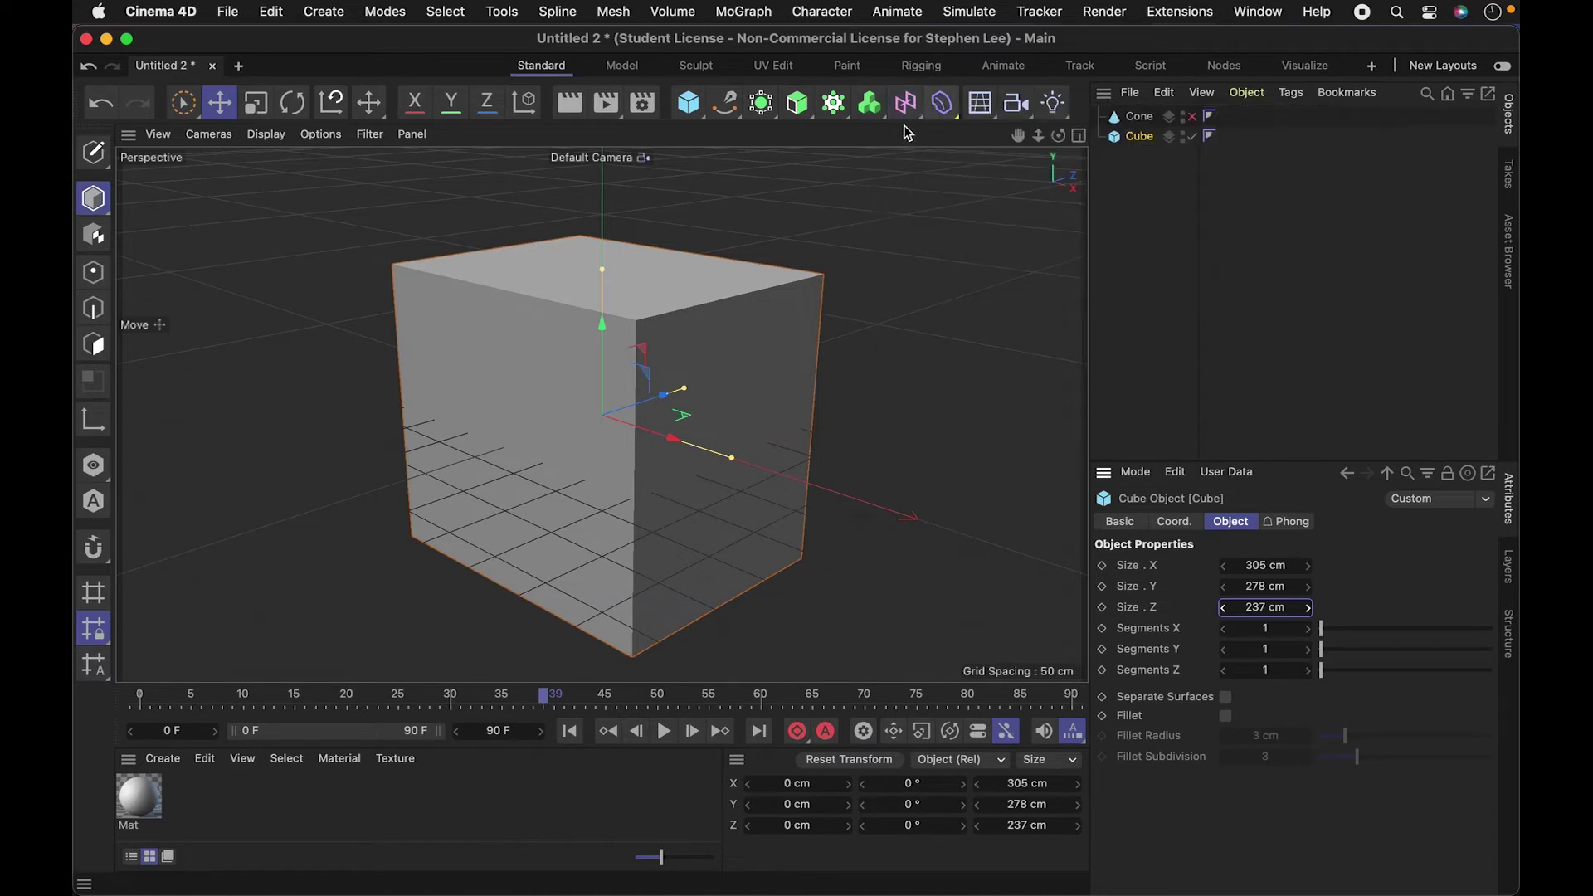
pyautogui.click(946, 106)
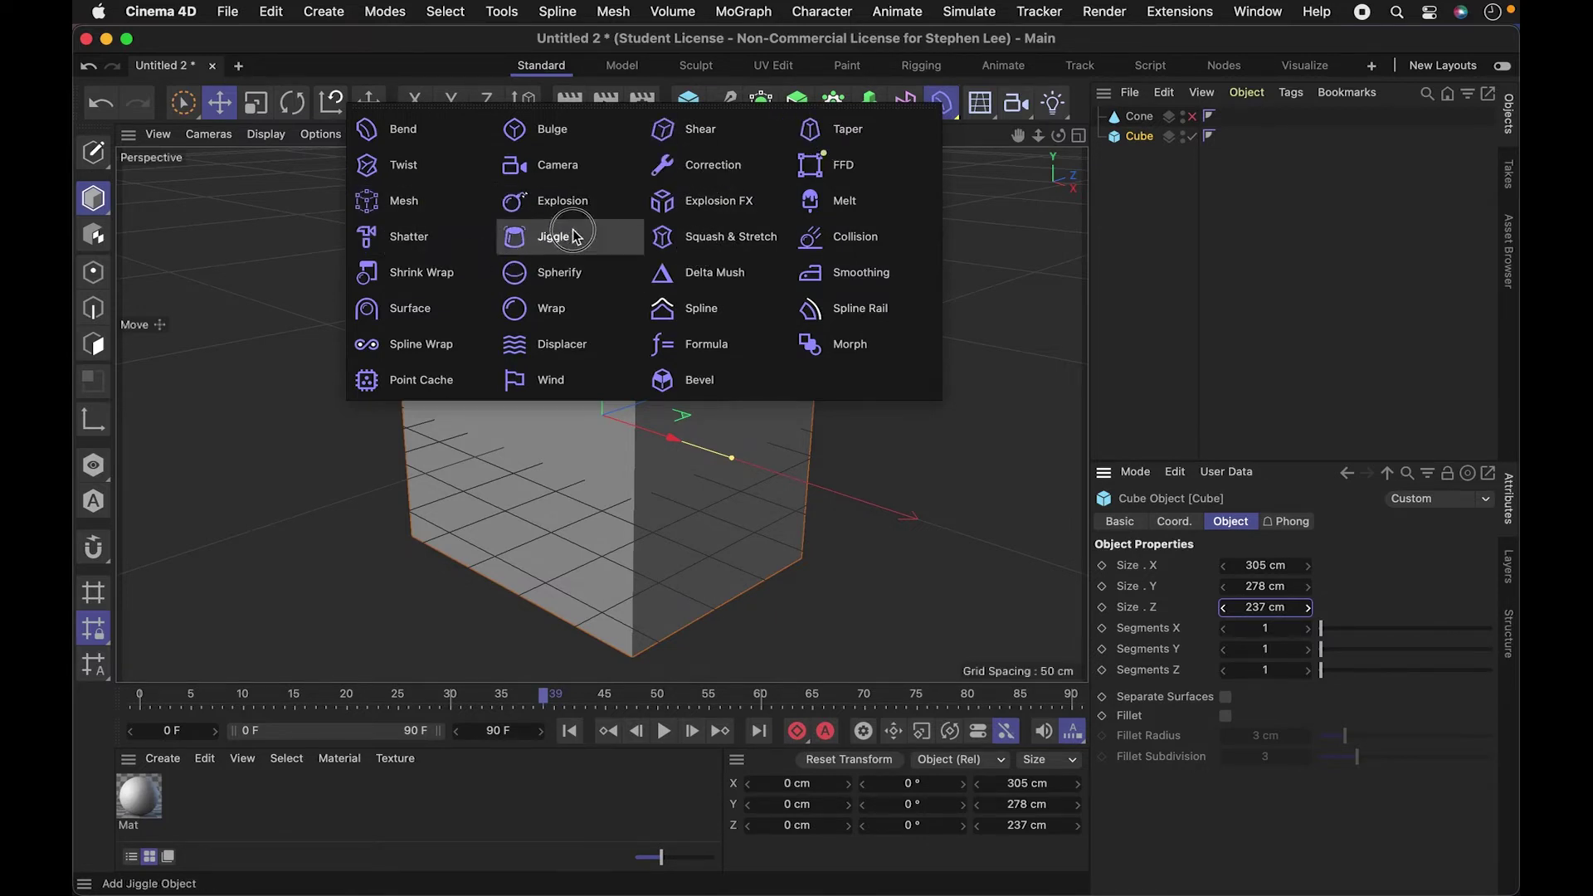
pyautogui.click(983, 106)
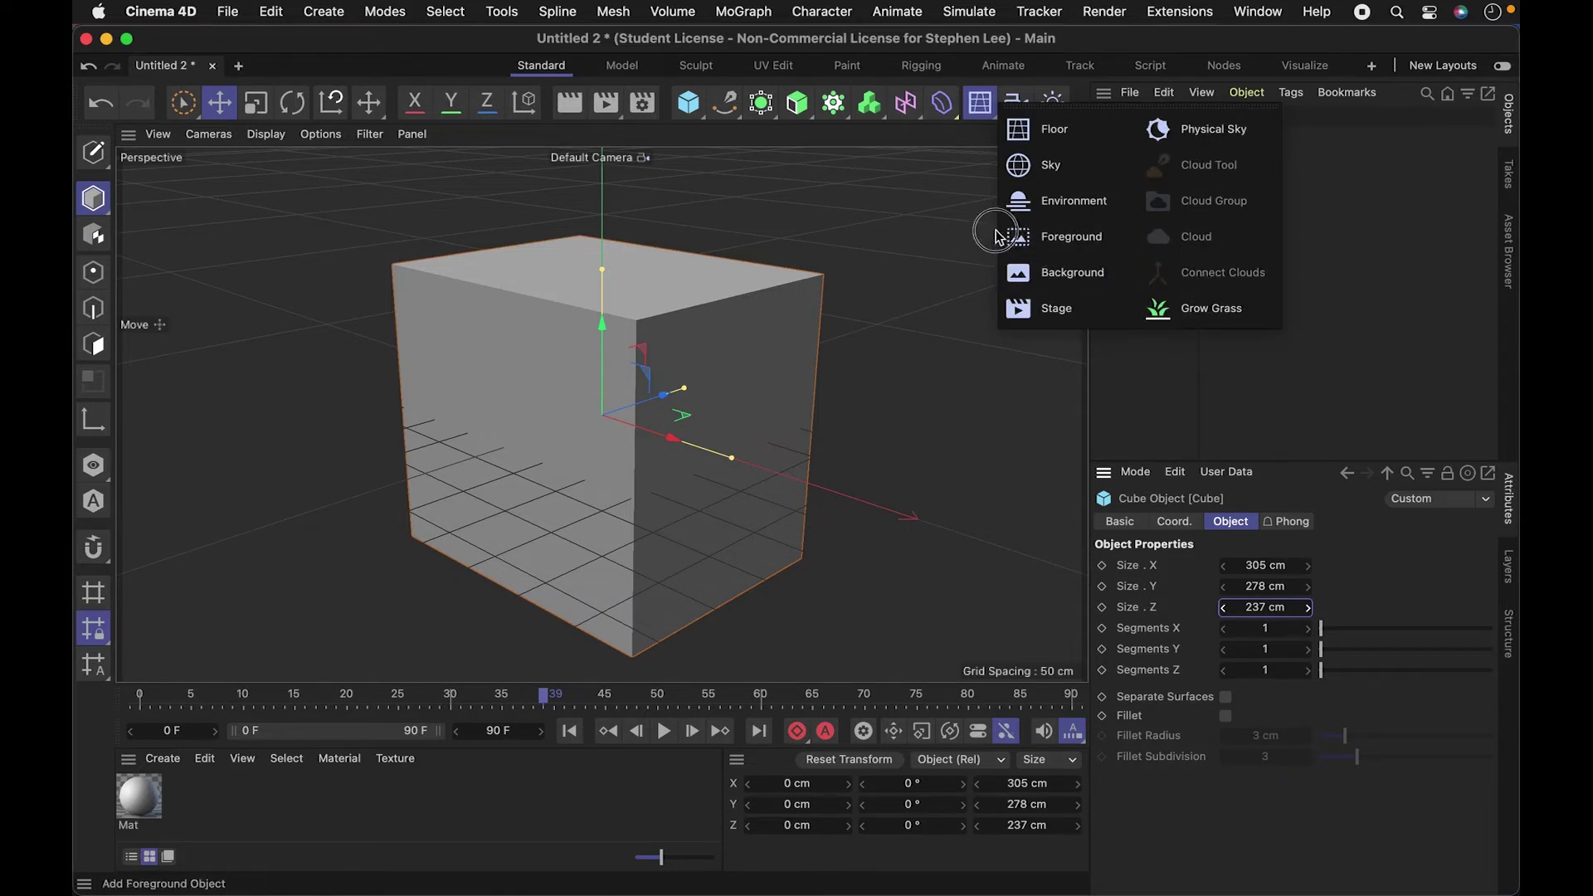
pyautogui.click(1016, 103)
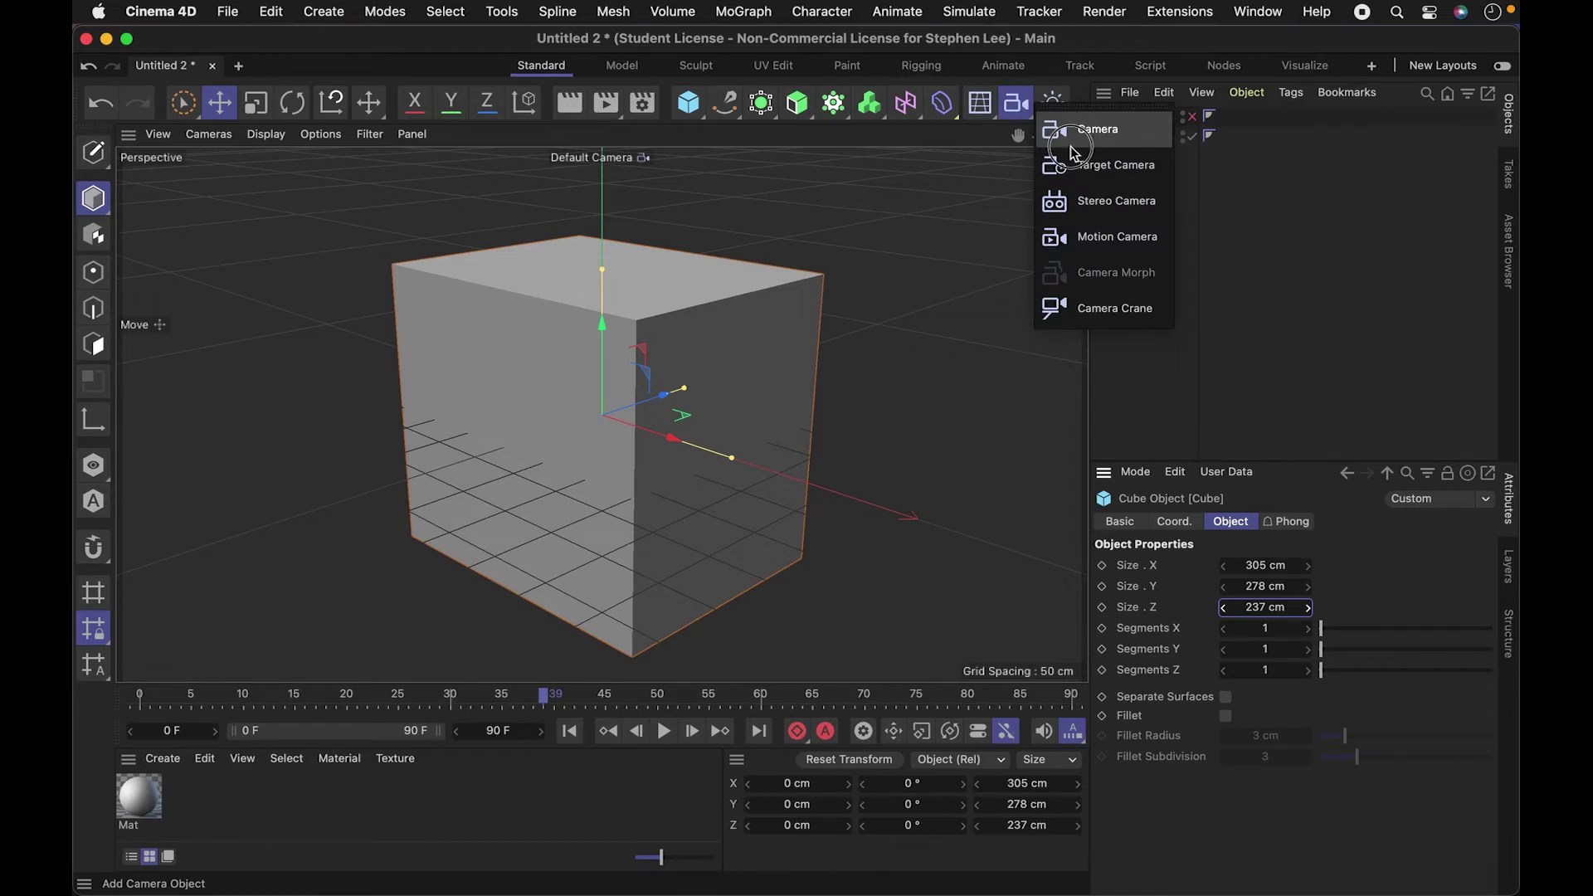
pyautogui.click(1052, 103)
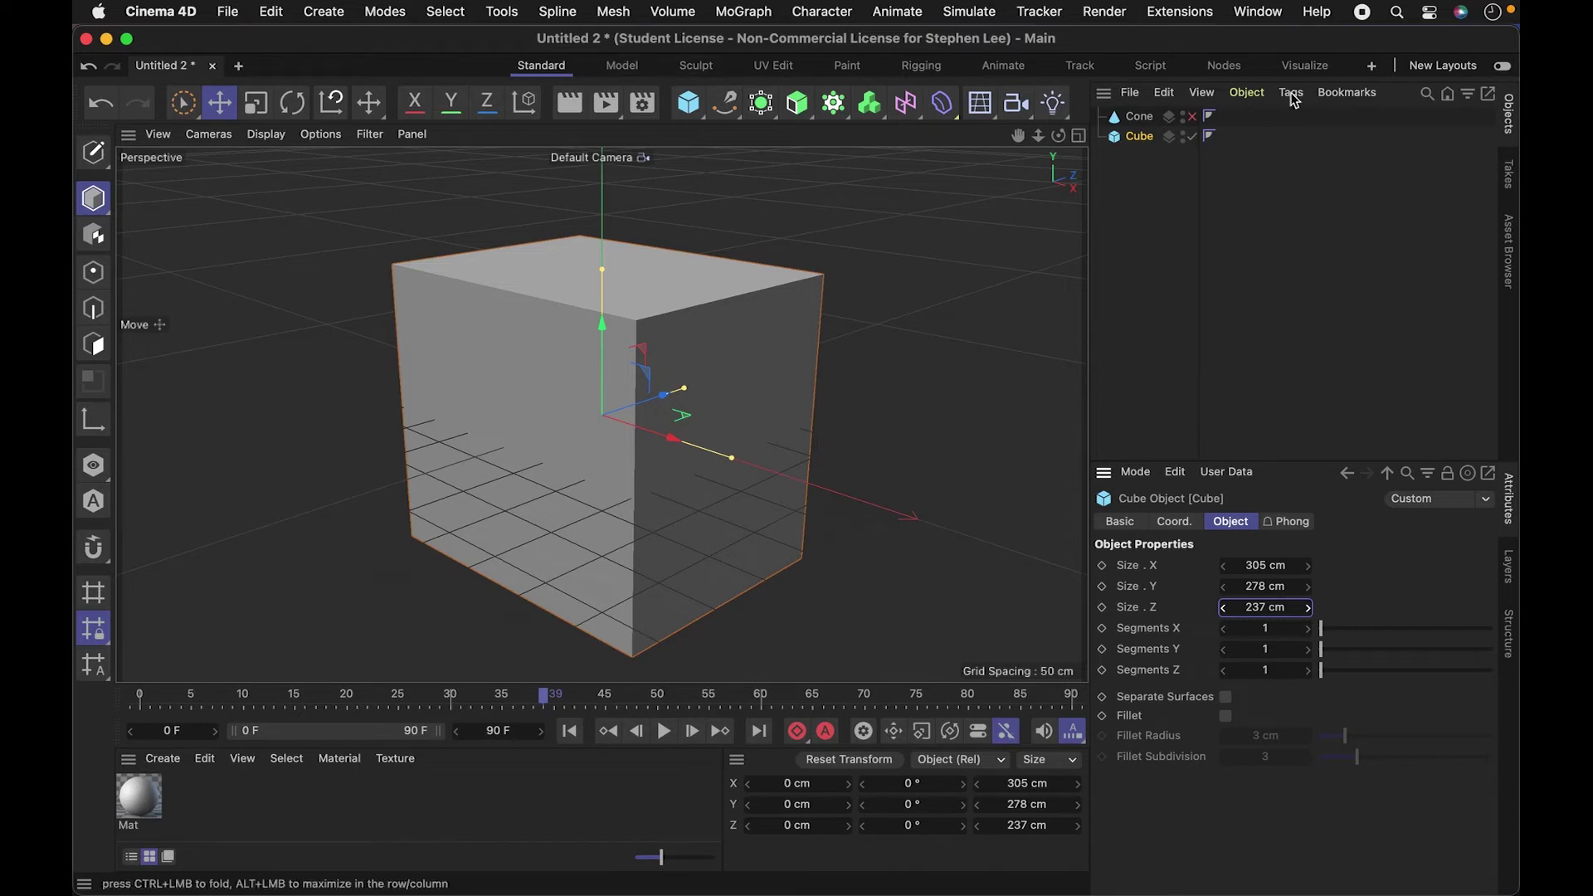
pyautogui.click(1510, 70)
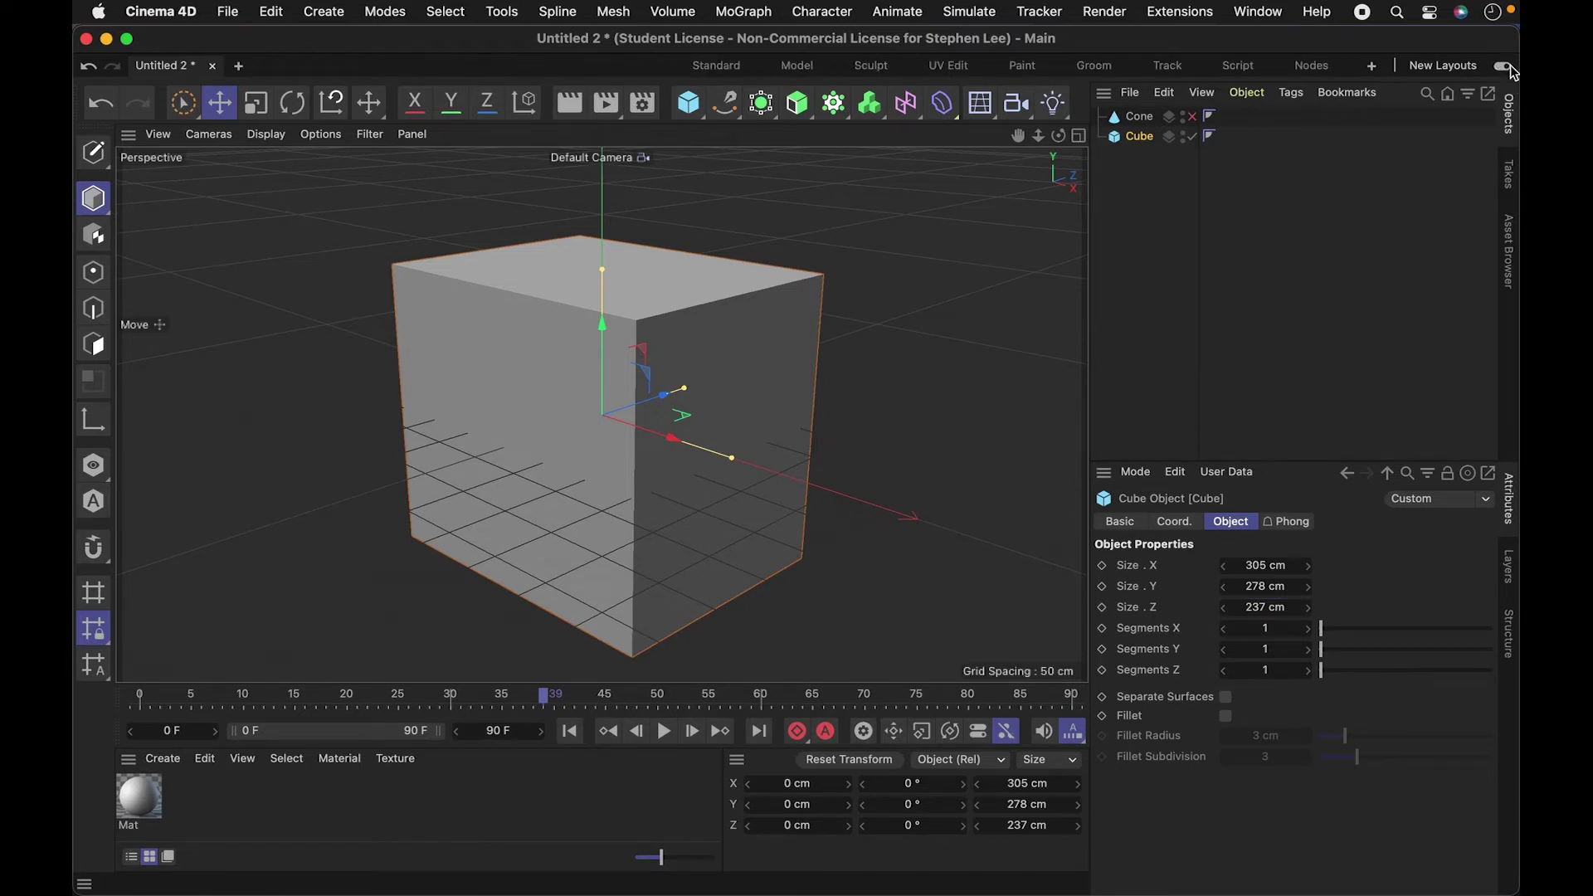
pyautogui.click(1503, 68)
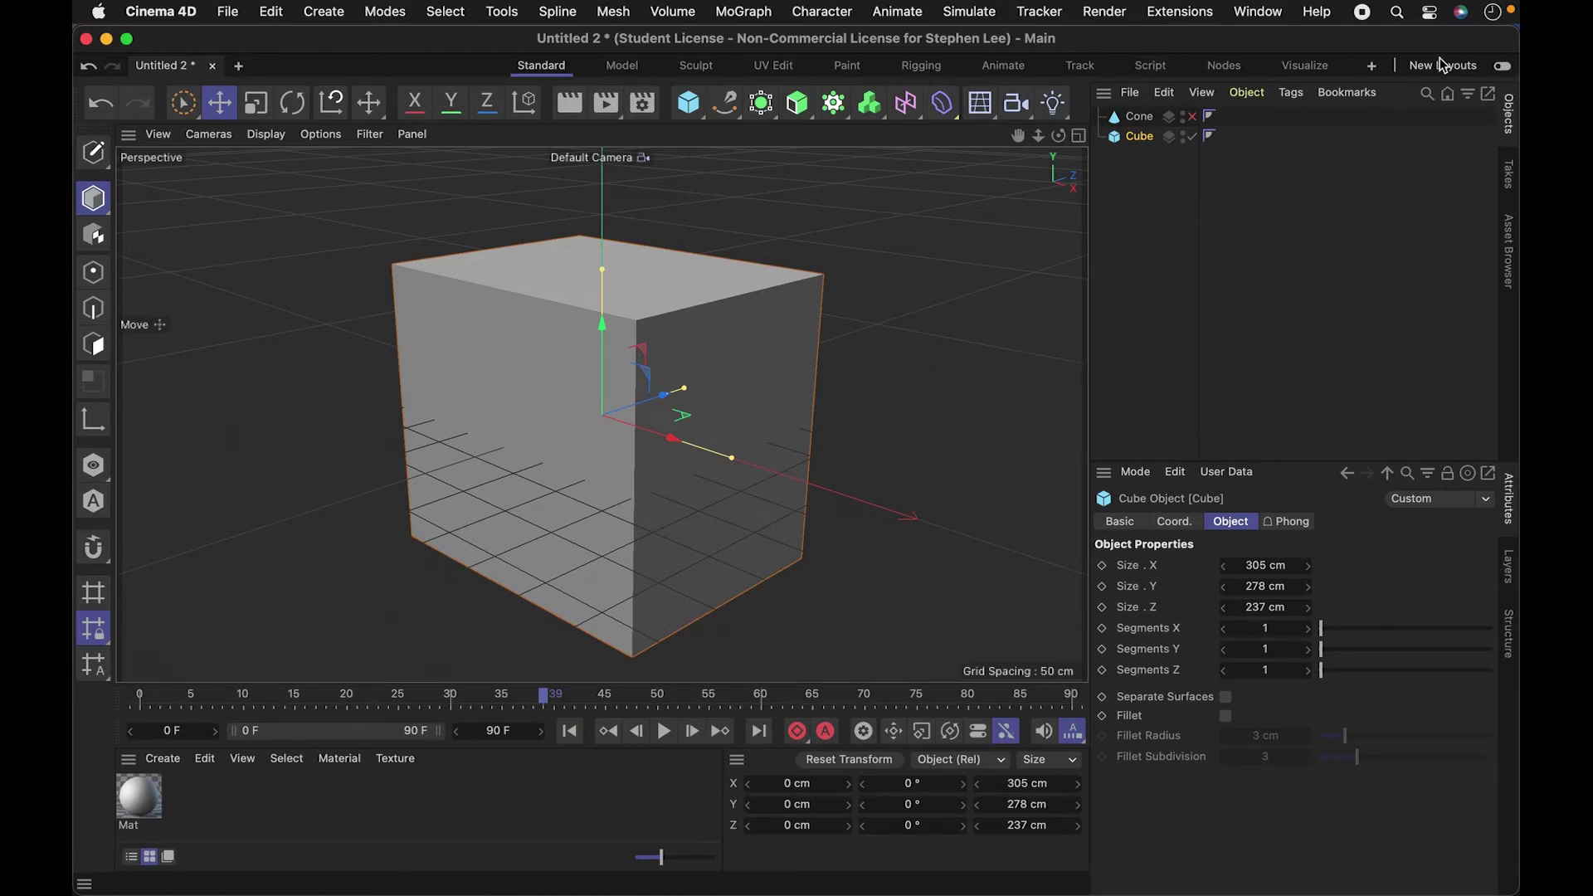
# Enable the new layouts, switch to the new Standard layout and view its available primitives without adding any.
pyautogui.click(1504, 67)
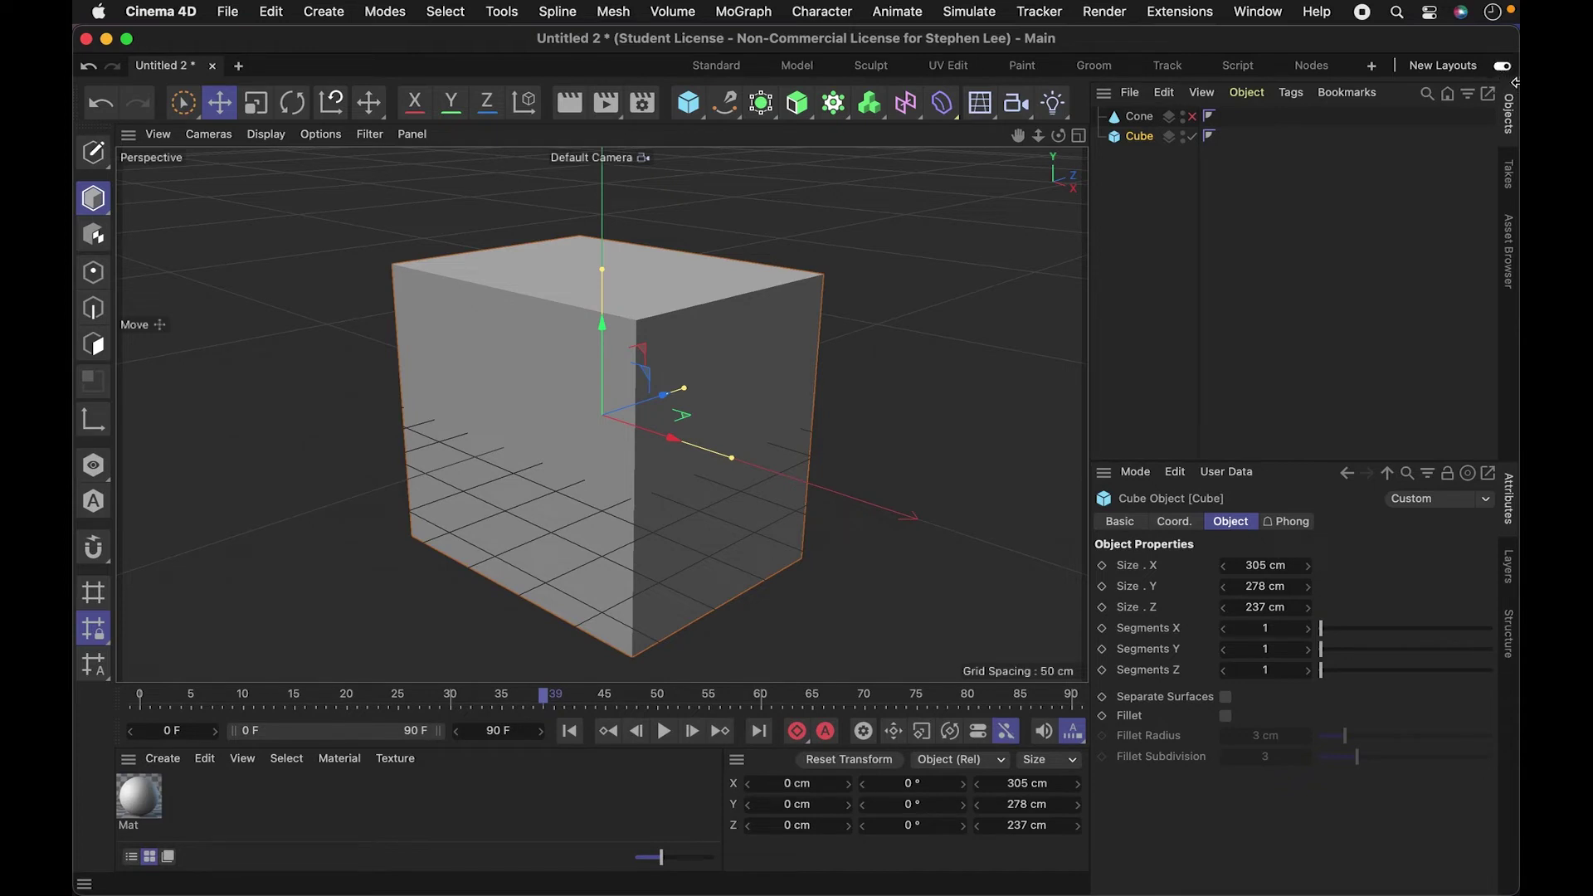
pyautogui.click(706, 70)
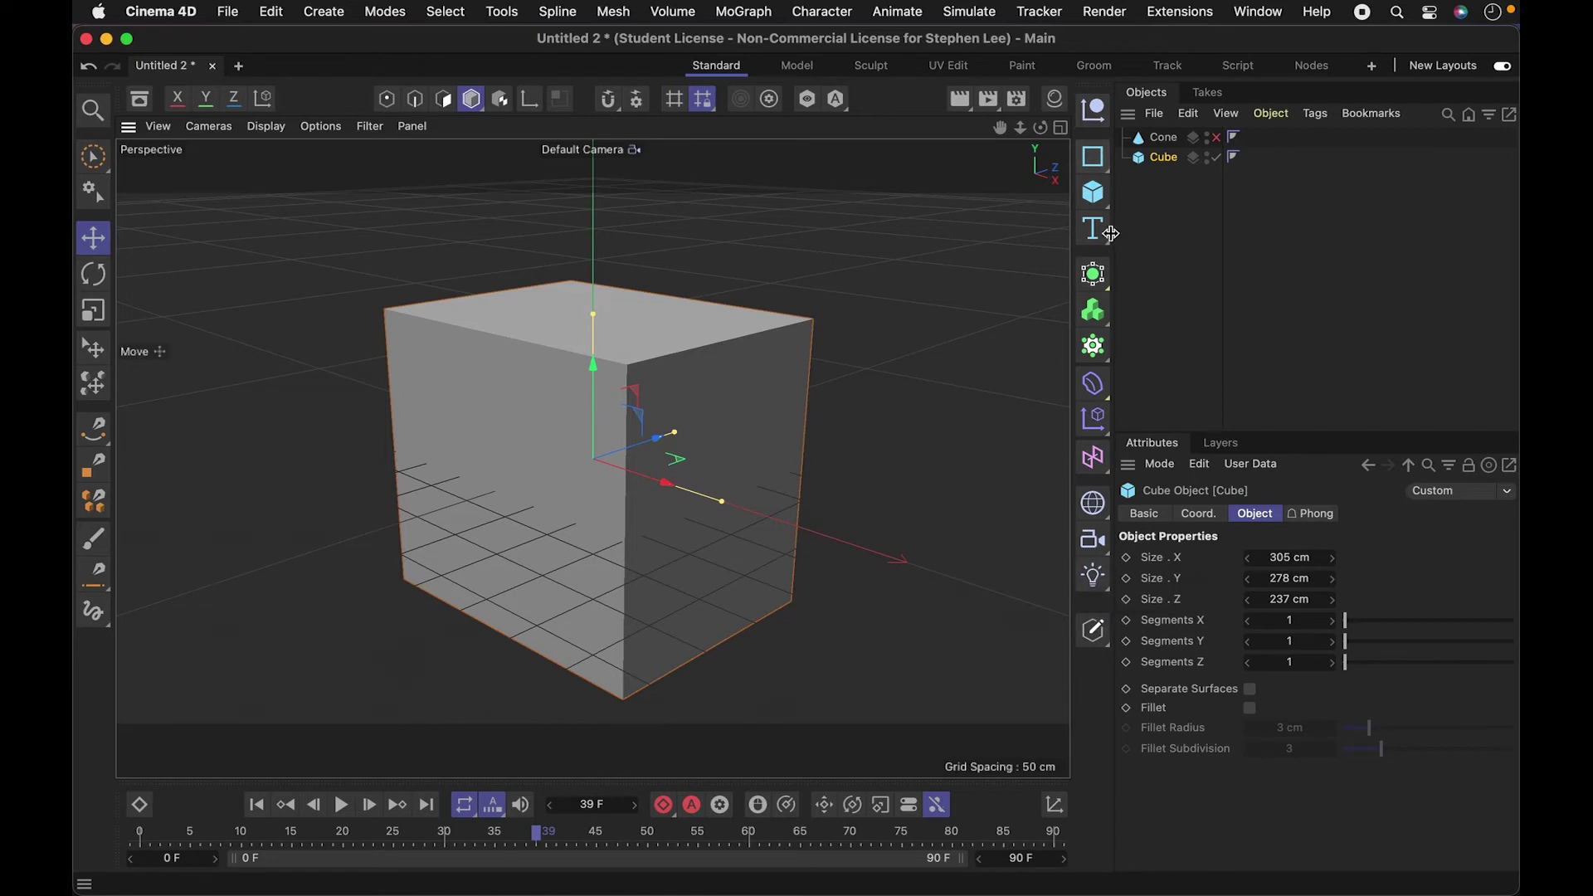
pyautogui.click(1103, 199)
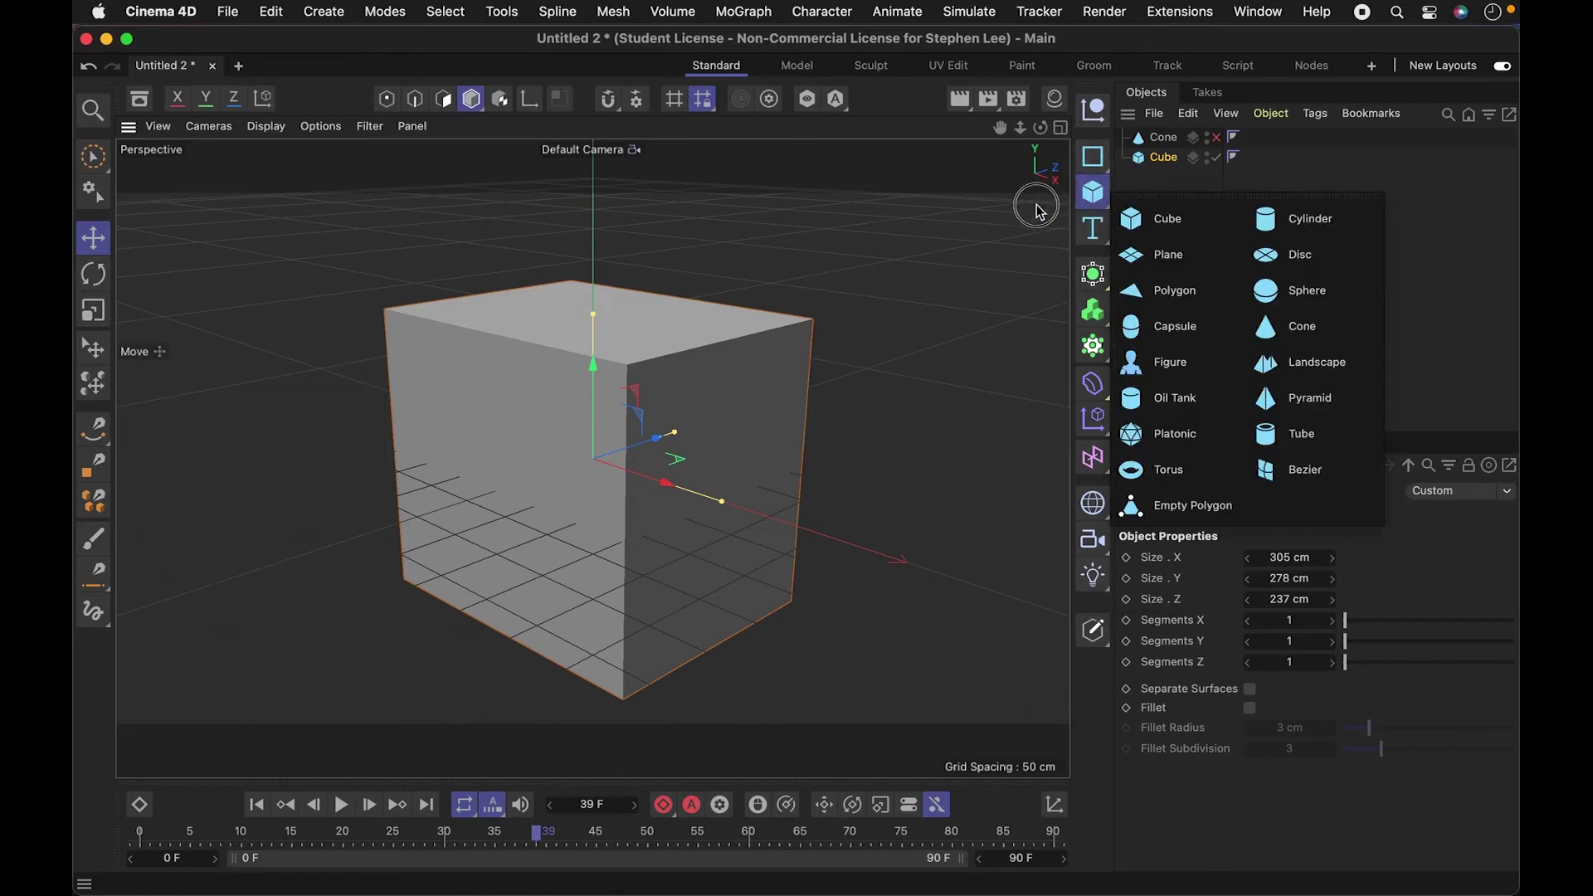
pyautogui.click(1109, 242)
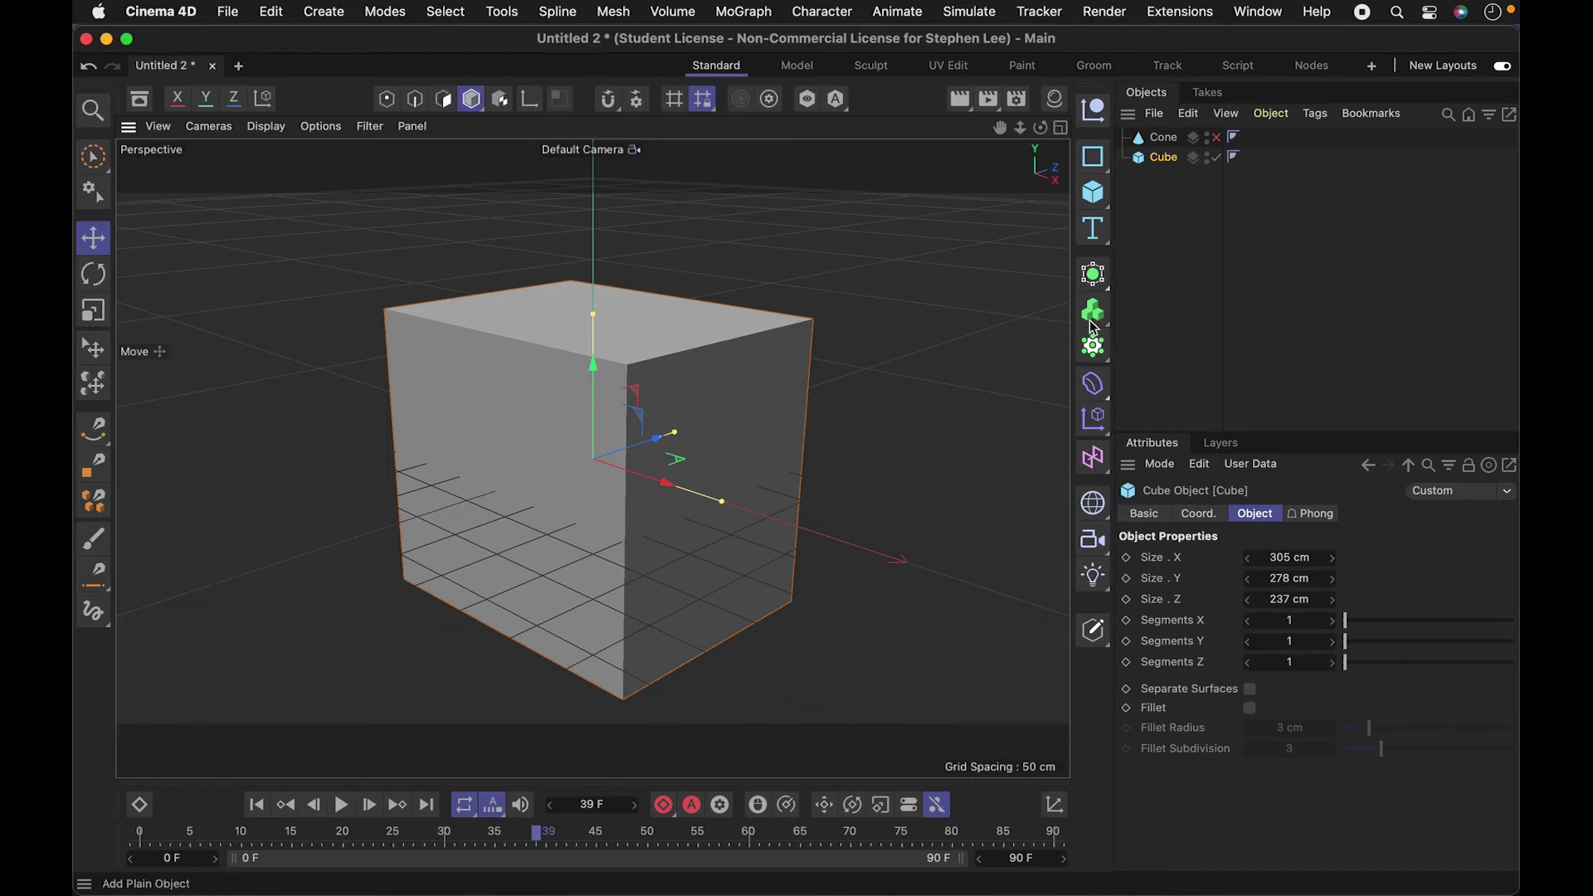
# Return to the old Standard layout and view its primitive objects without adding any.
pyautogui.click(1502, 68)
pyautogui.click(551, 68)
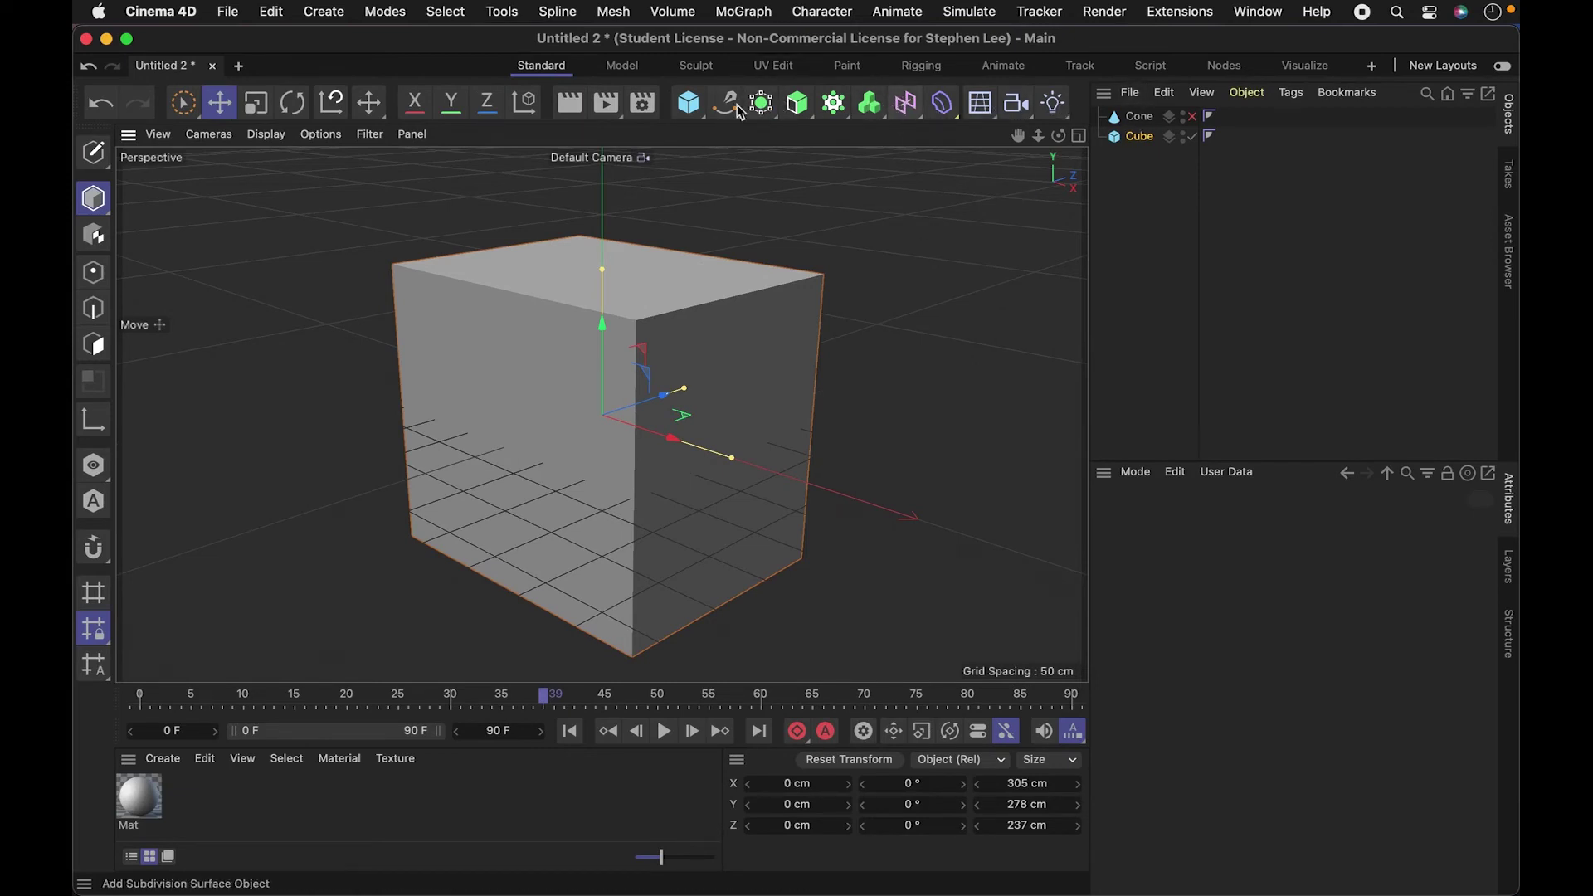
pyautogui.click(696, 110)
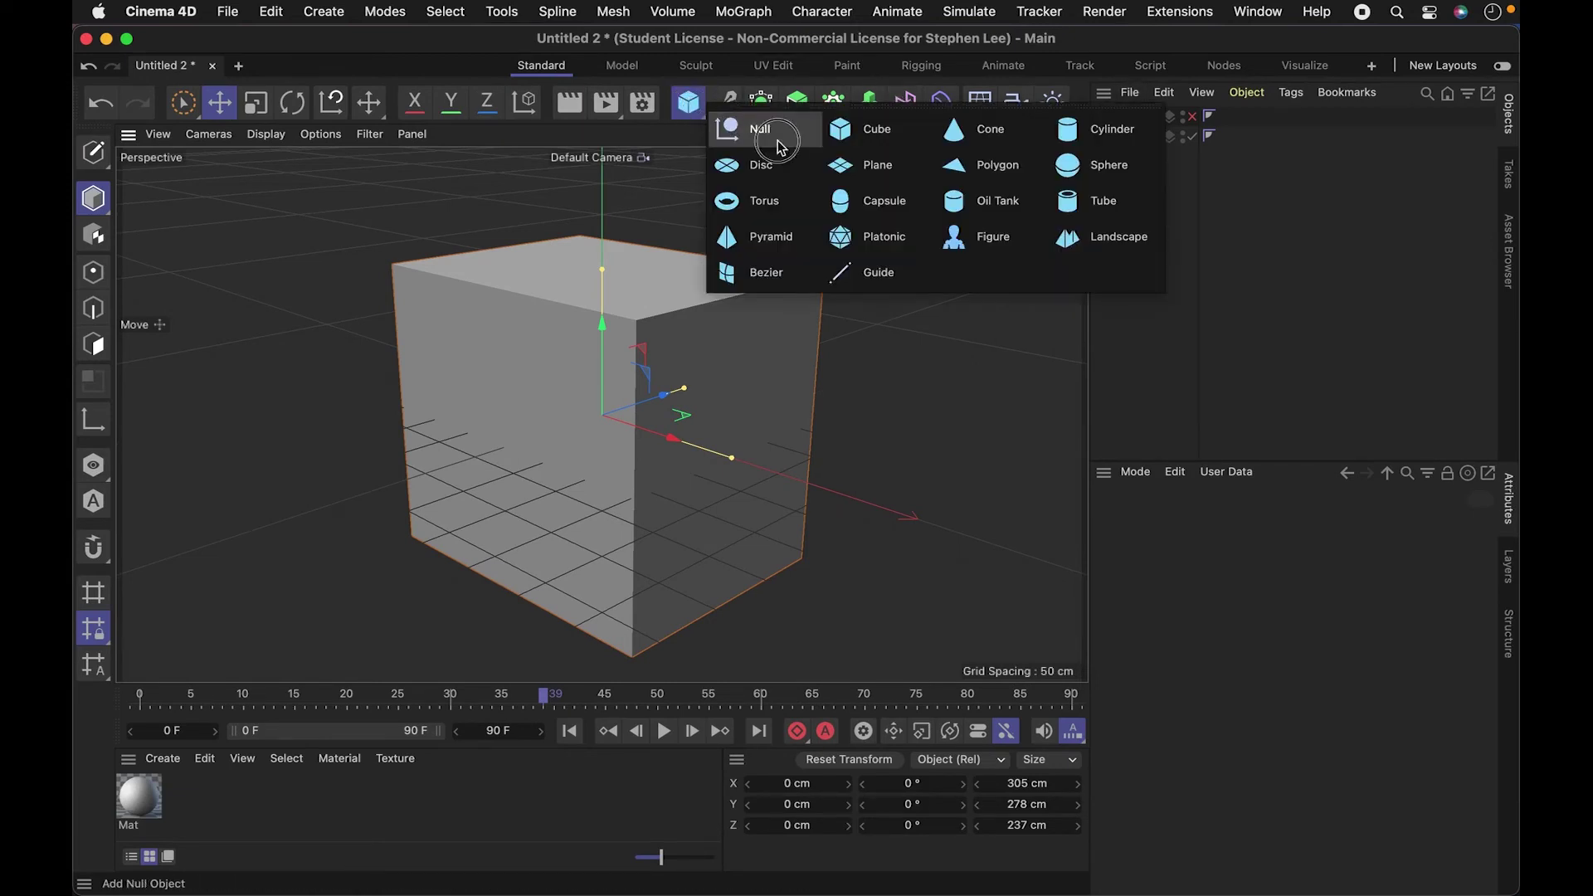
pyautogui.click(962, 319)
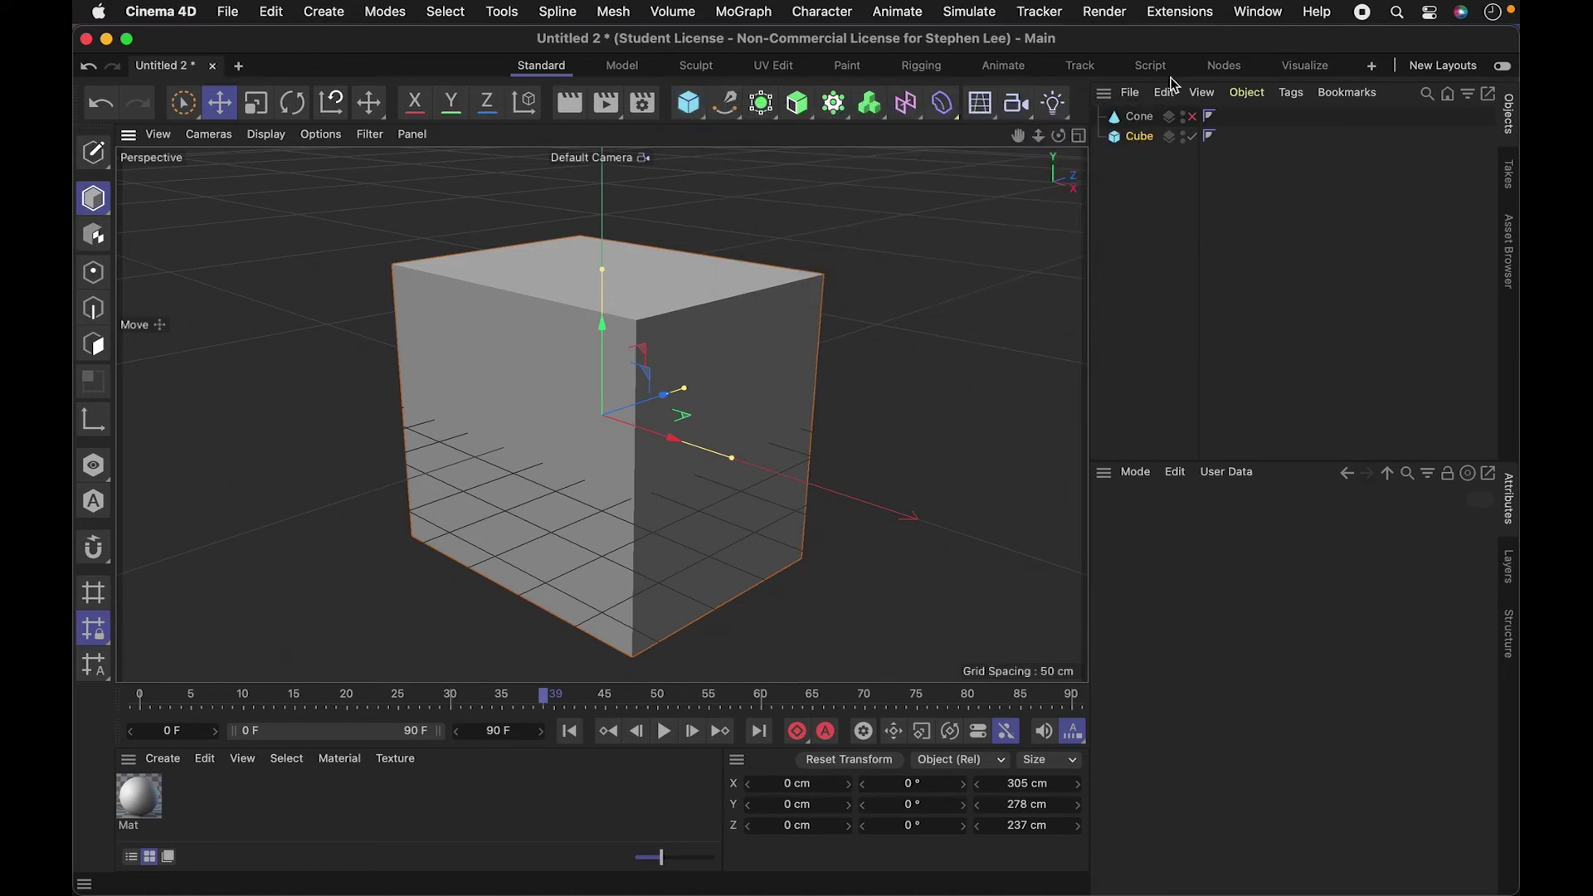
# Turn the new layouts on again, load the new Standard layout and deselect the cube.
pyautogui.click(1510, 67)
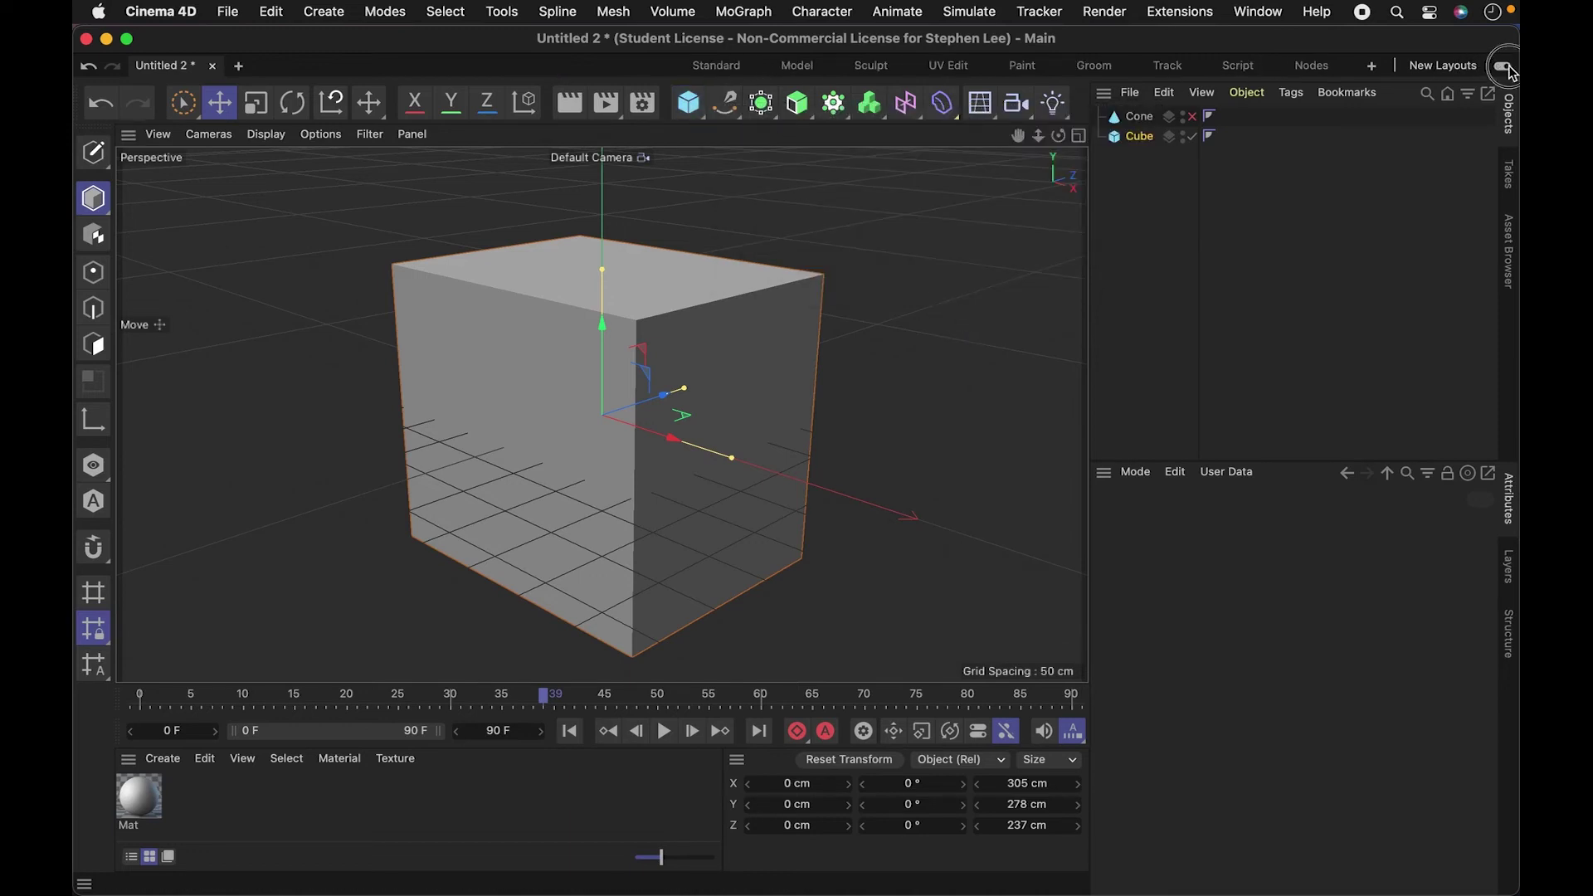
pyautogui.click(722, 71)
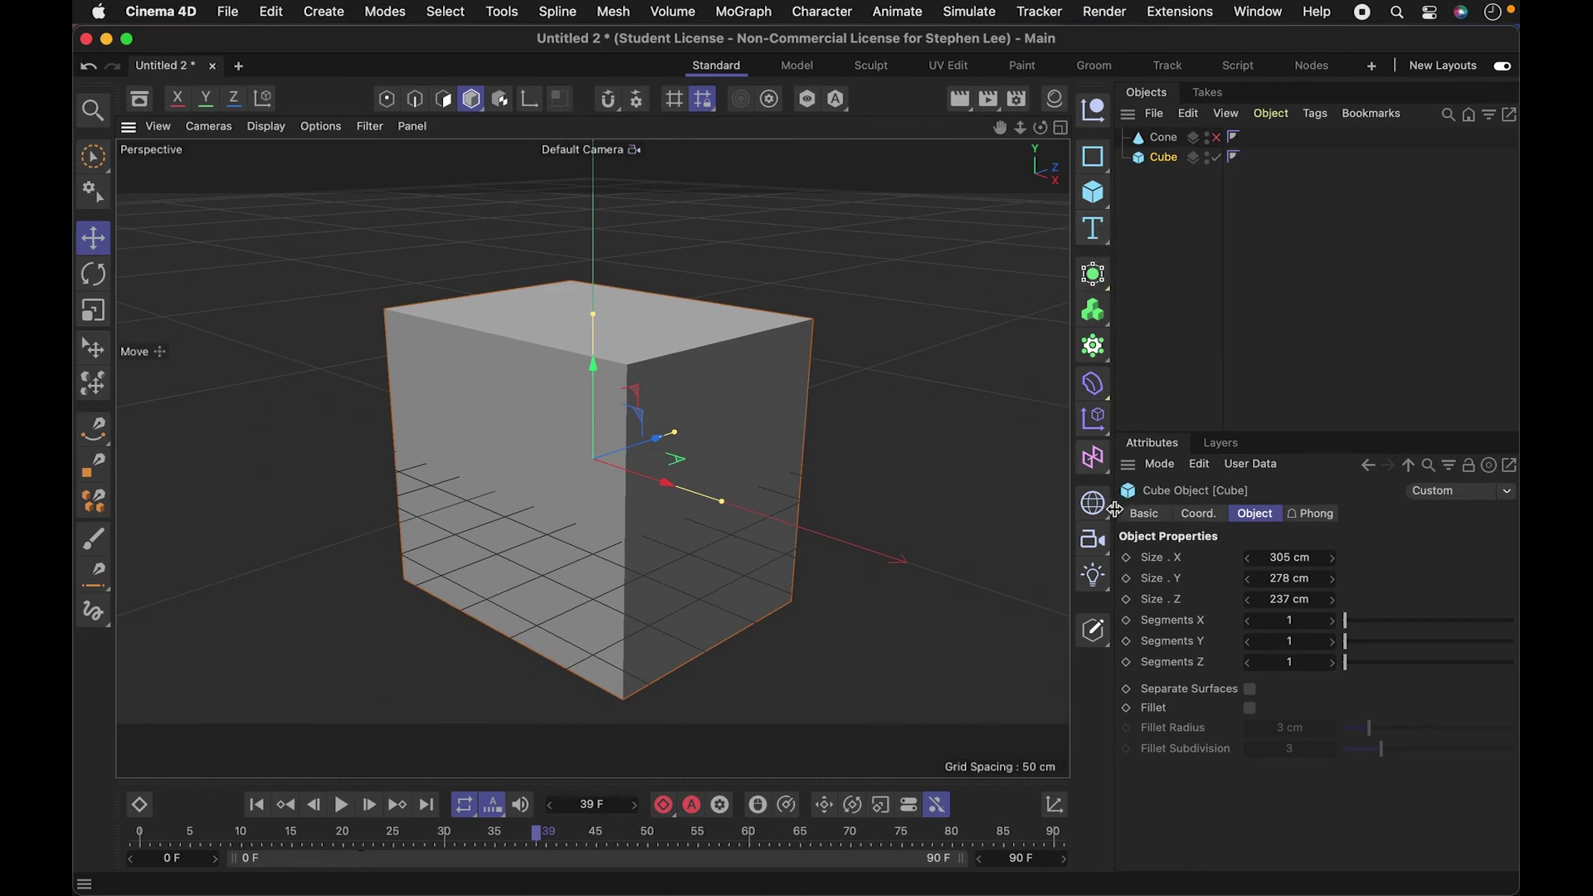
pyautogui.click(1235, 237)
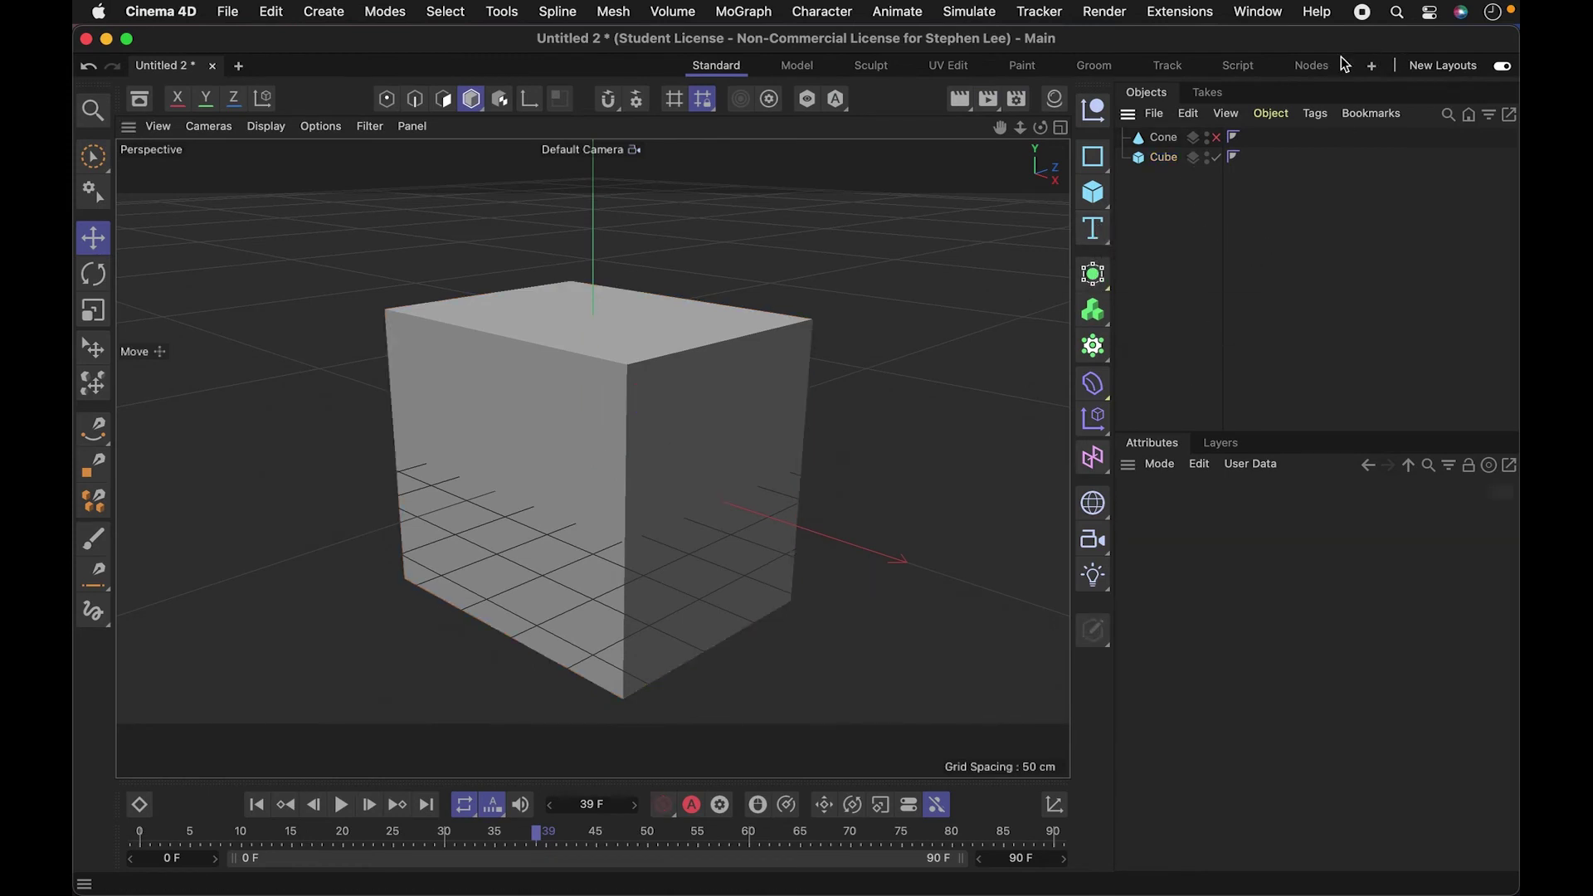
# View the takes, return to the object list, and briefly select the cube before clearing the selection.
pyautogui.click(1208, 93)
pyautogui.click(1170, 96)
pyautogui.click(1226, 98)
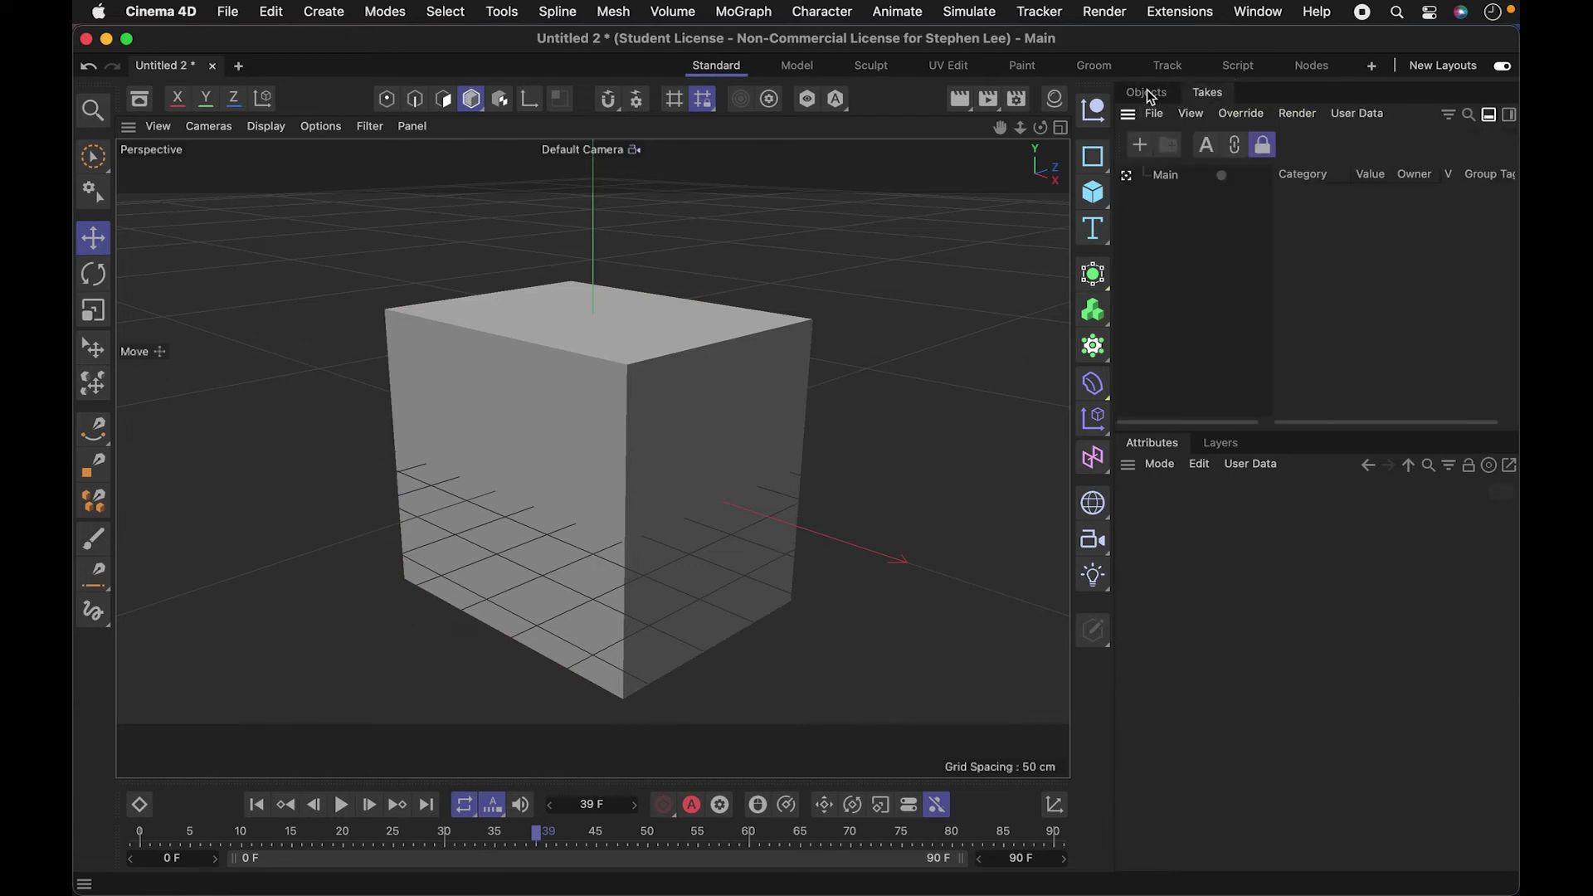
pyautogui.click(1152, 95)
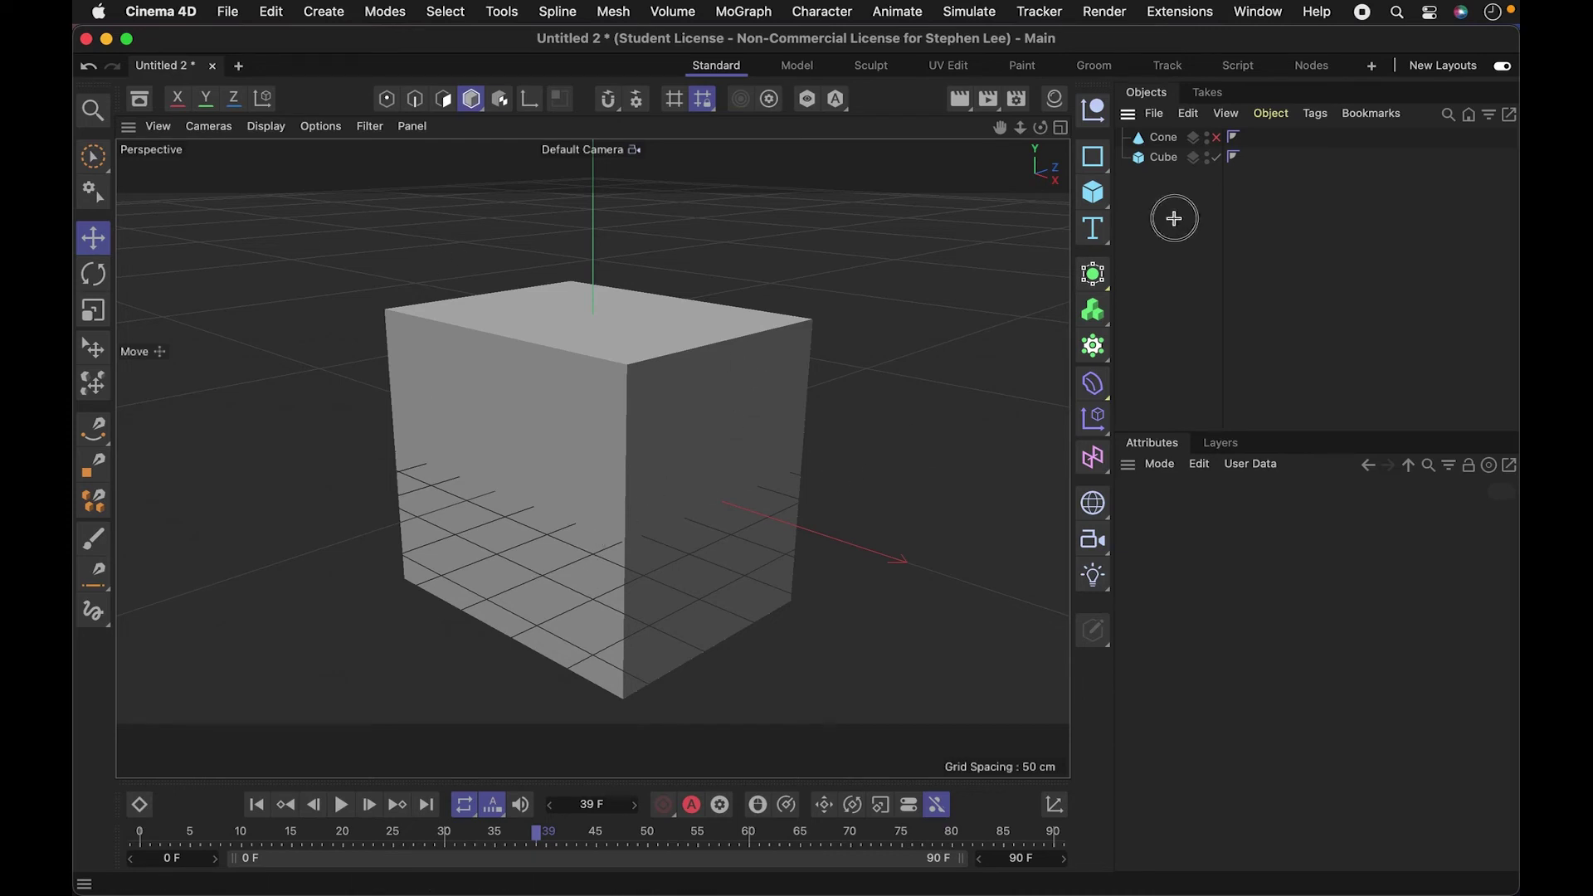
pyautogui.click(1161, 157)
pyautogui.click(1212, 282)
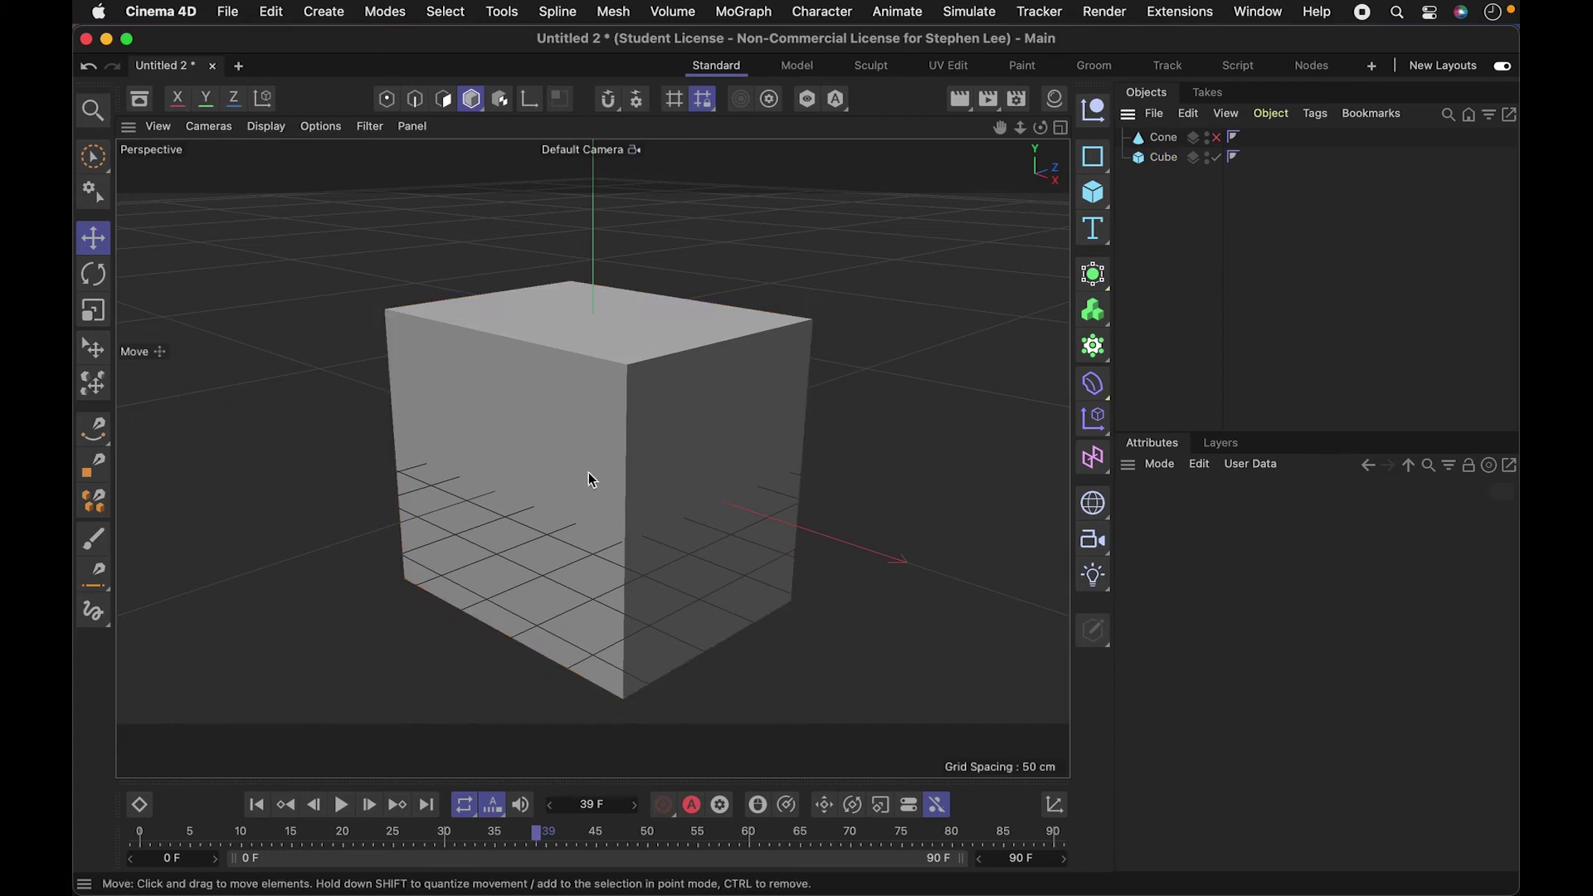
# Open the Commander over the viewport and search for "cube".
pyautogui.hotkey('shift', 'c')
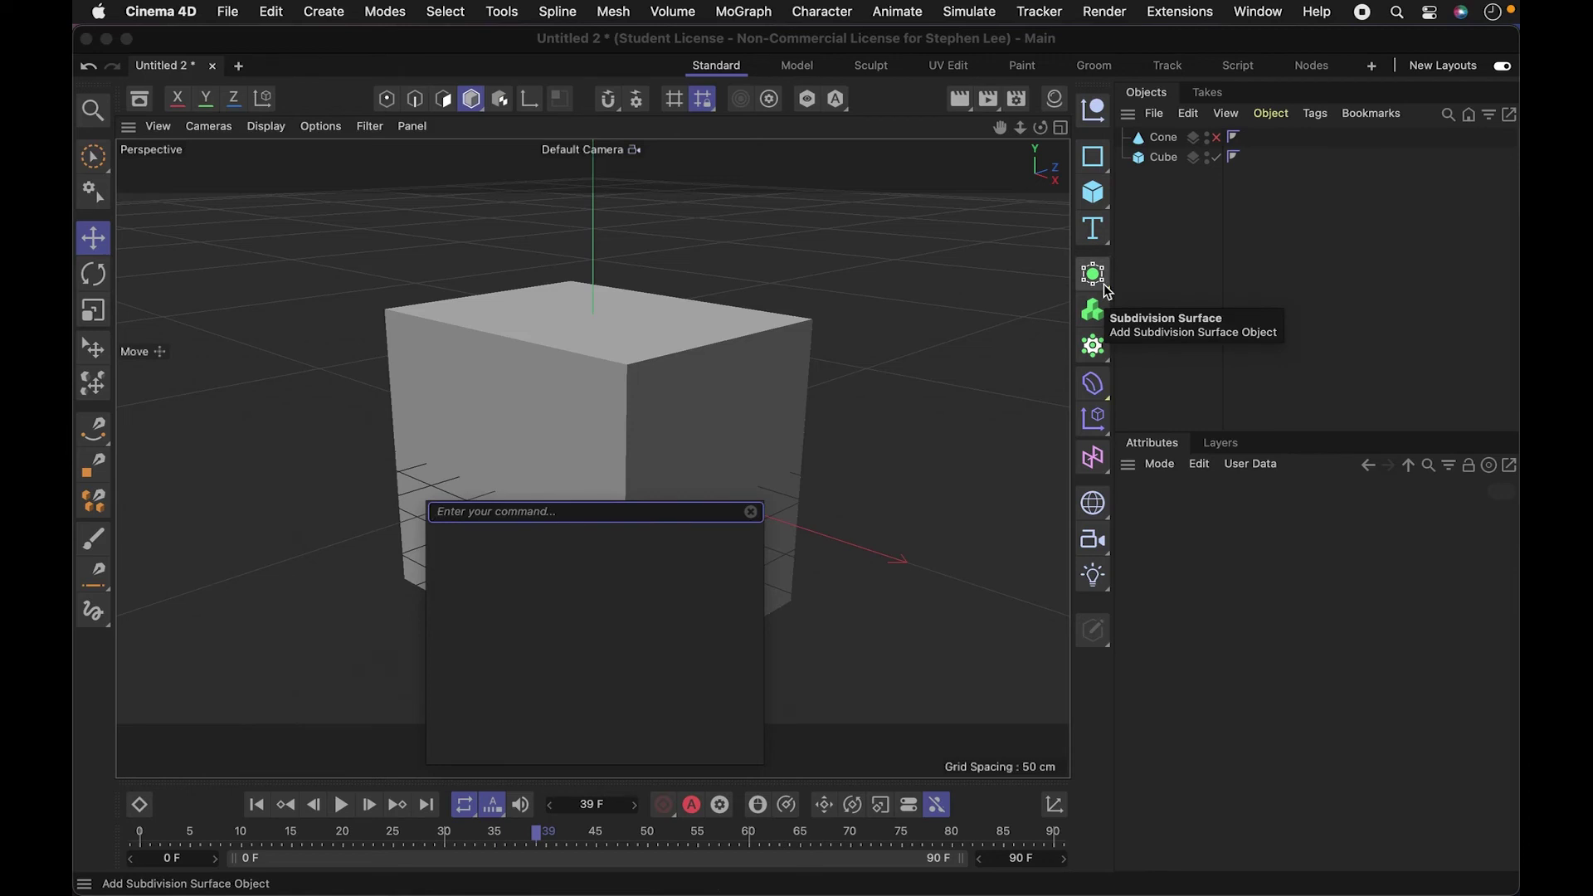
pyautogui.write('cub')
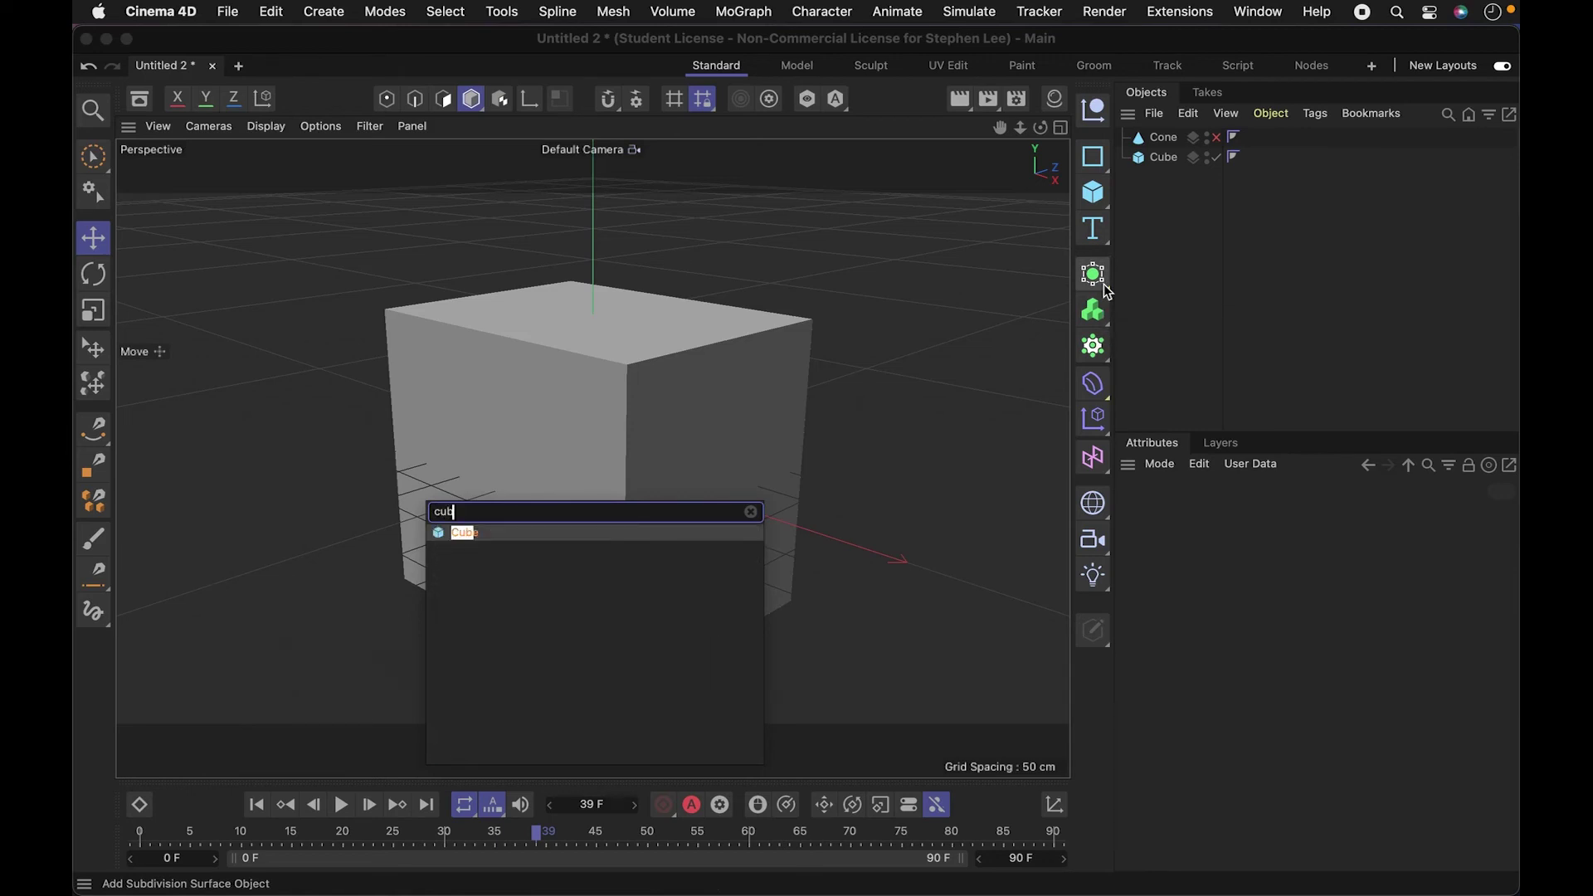
pyautogui.write('e')
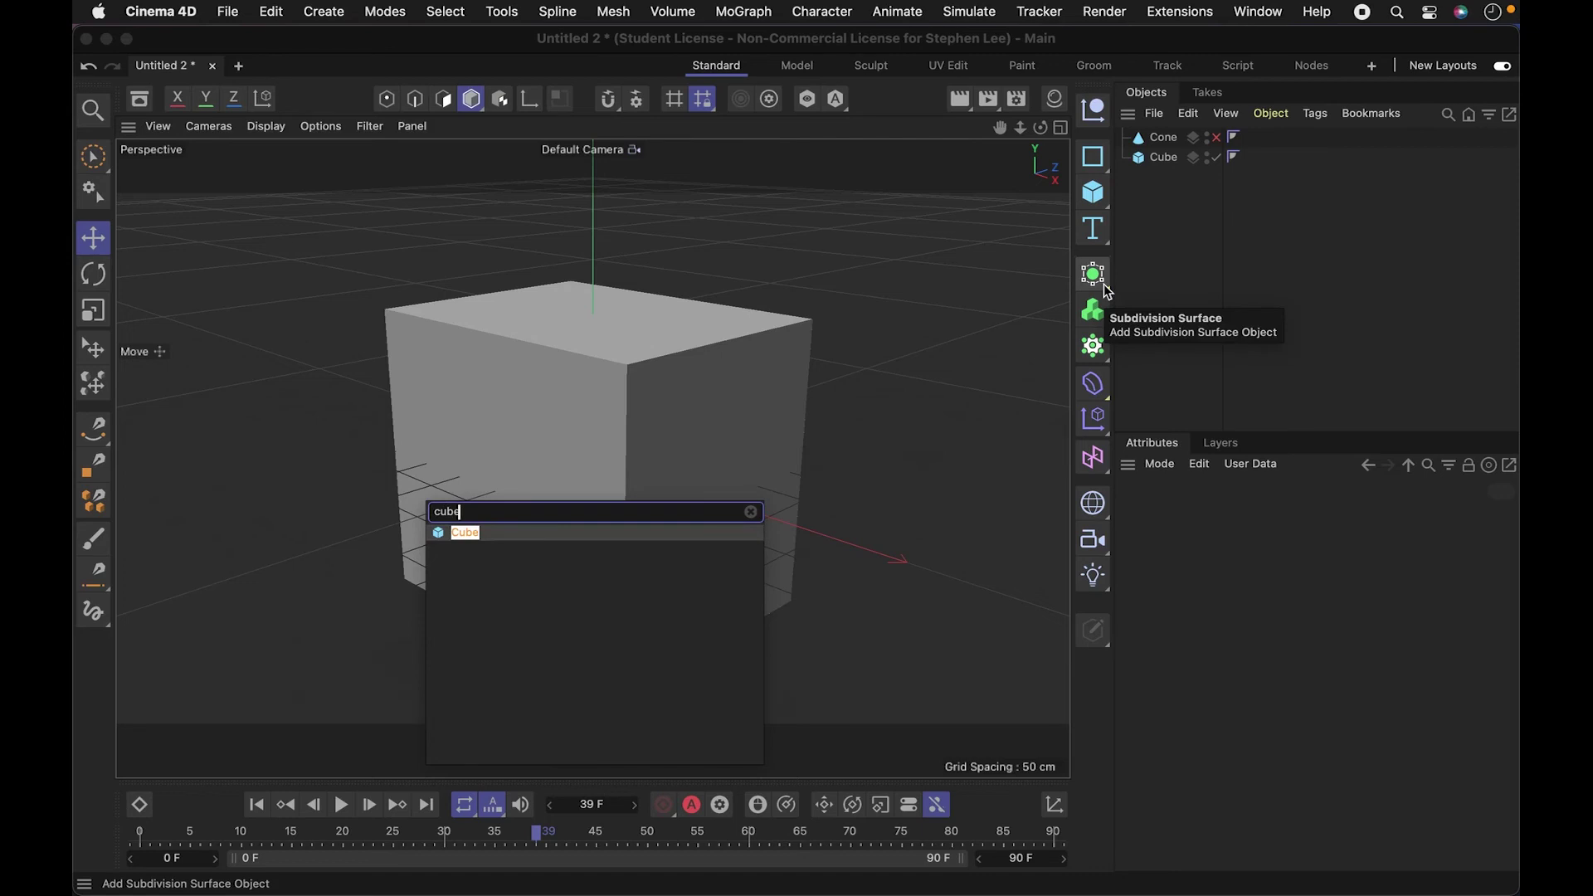
# Search the Commander for "extrude" instead, browse the matching commands and clear the search.
pyautogui.press('BackSpace')
pyautogui.press('BackSpace')
pyautogui.press('BackSpace')
pyautogui.press('BackSpace')
pyautogui.write('ext')
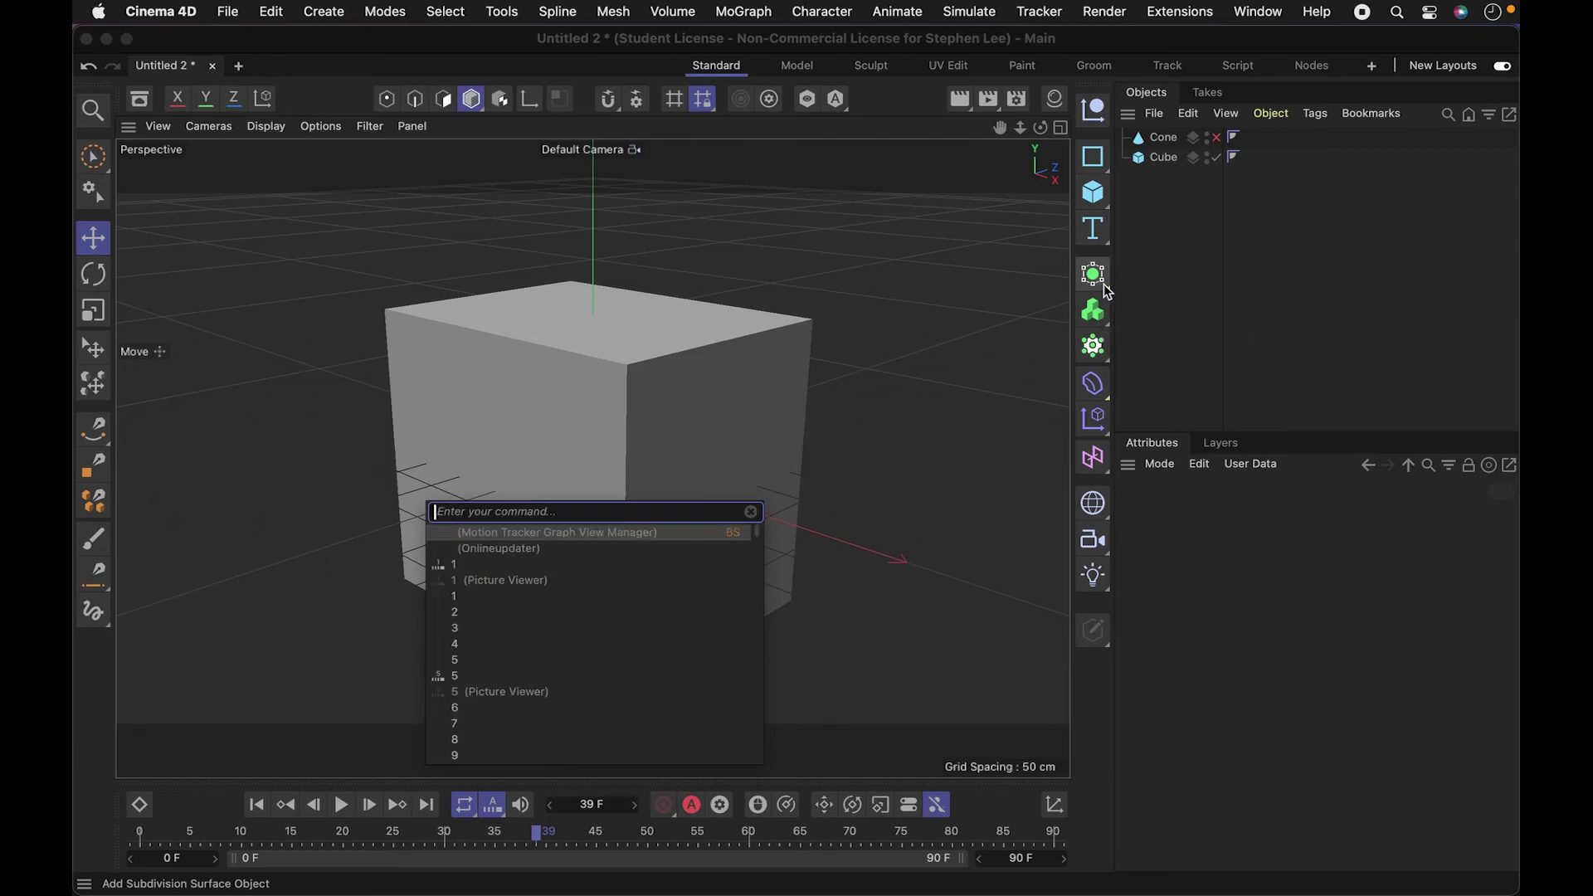
pyautogui.write('rude')
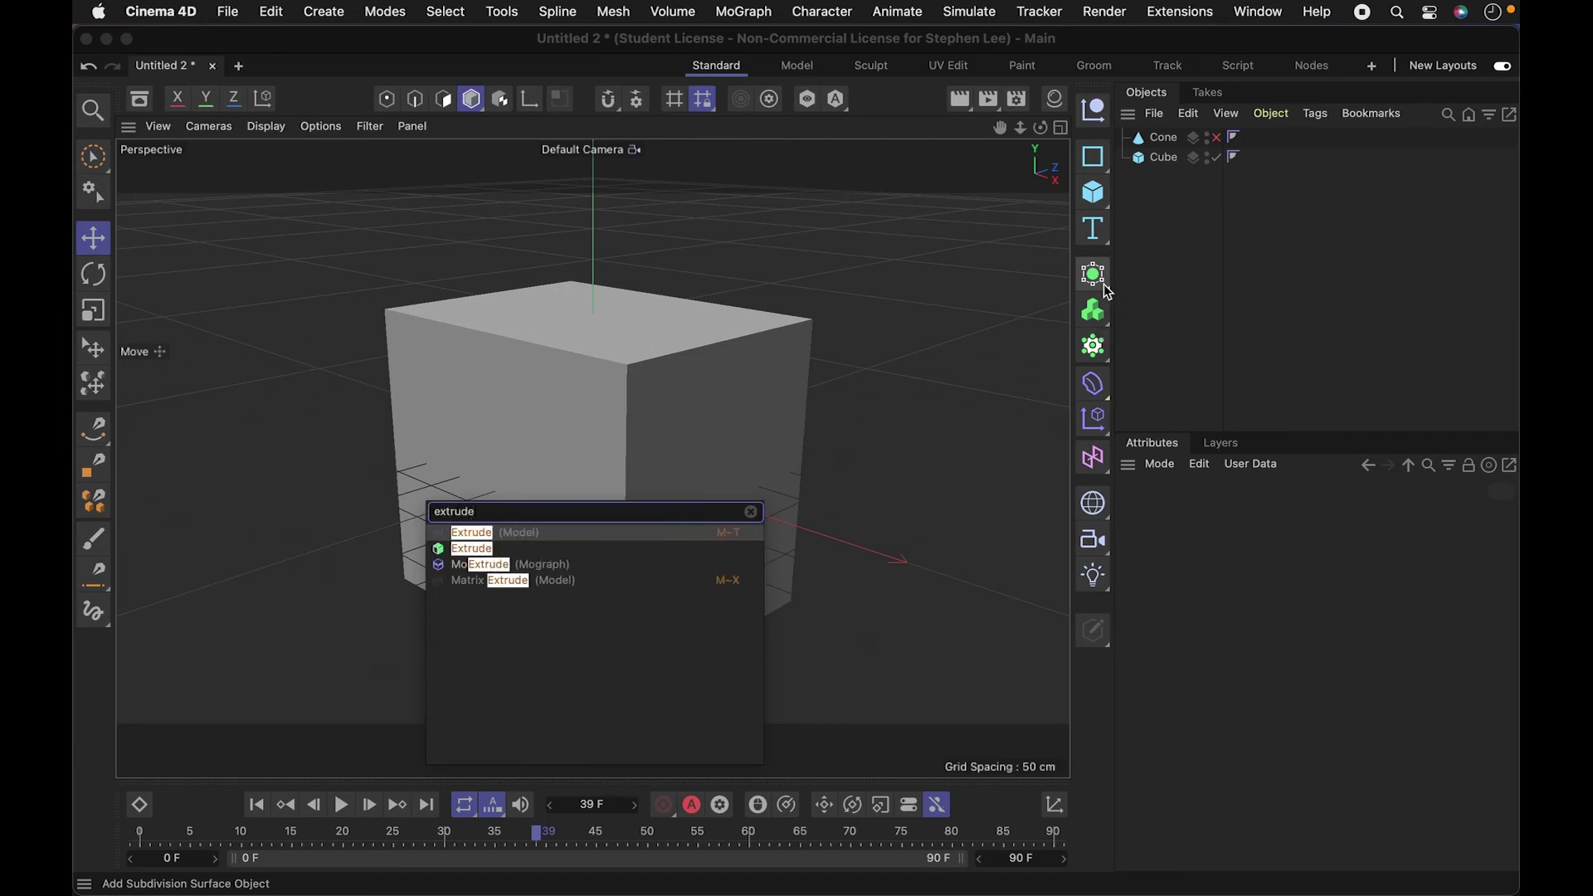
pyautogui.press('Down')
pyautogui.press('Down')
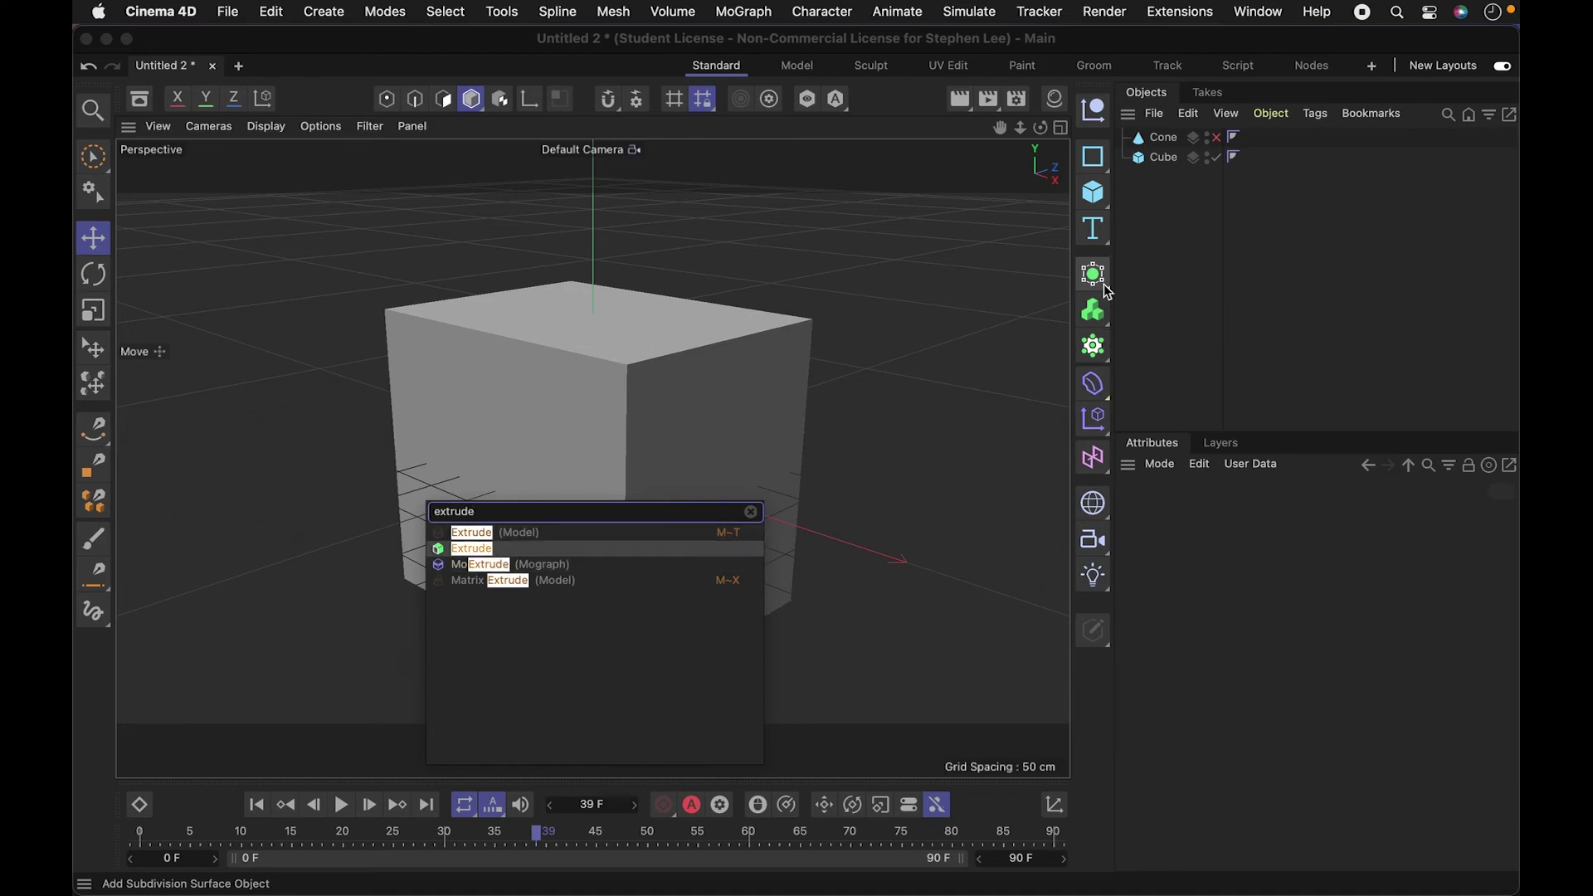
pyautogui.press('Up')
pyautogui.press('Up')
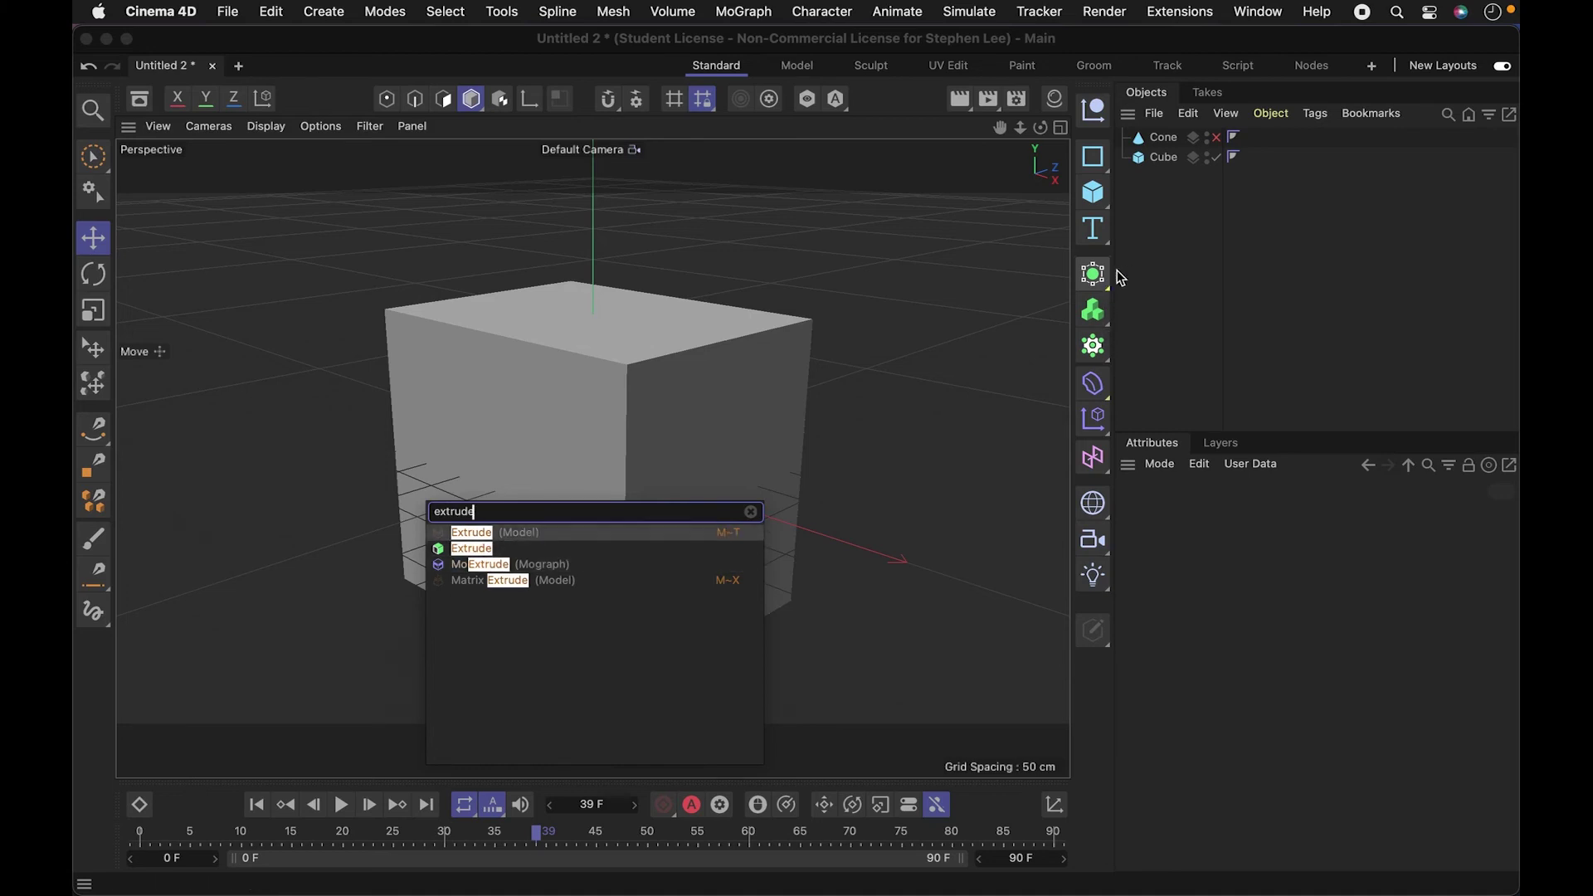
pyautogui.click(753, 513)
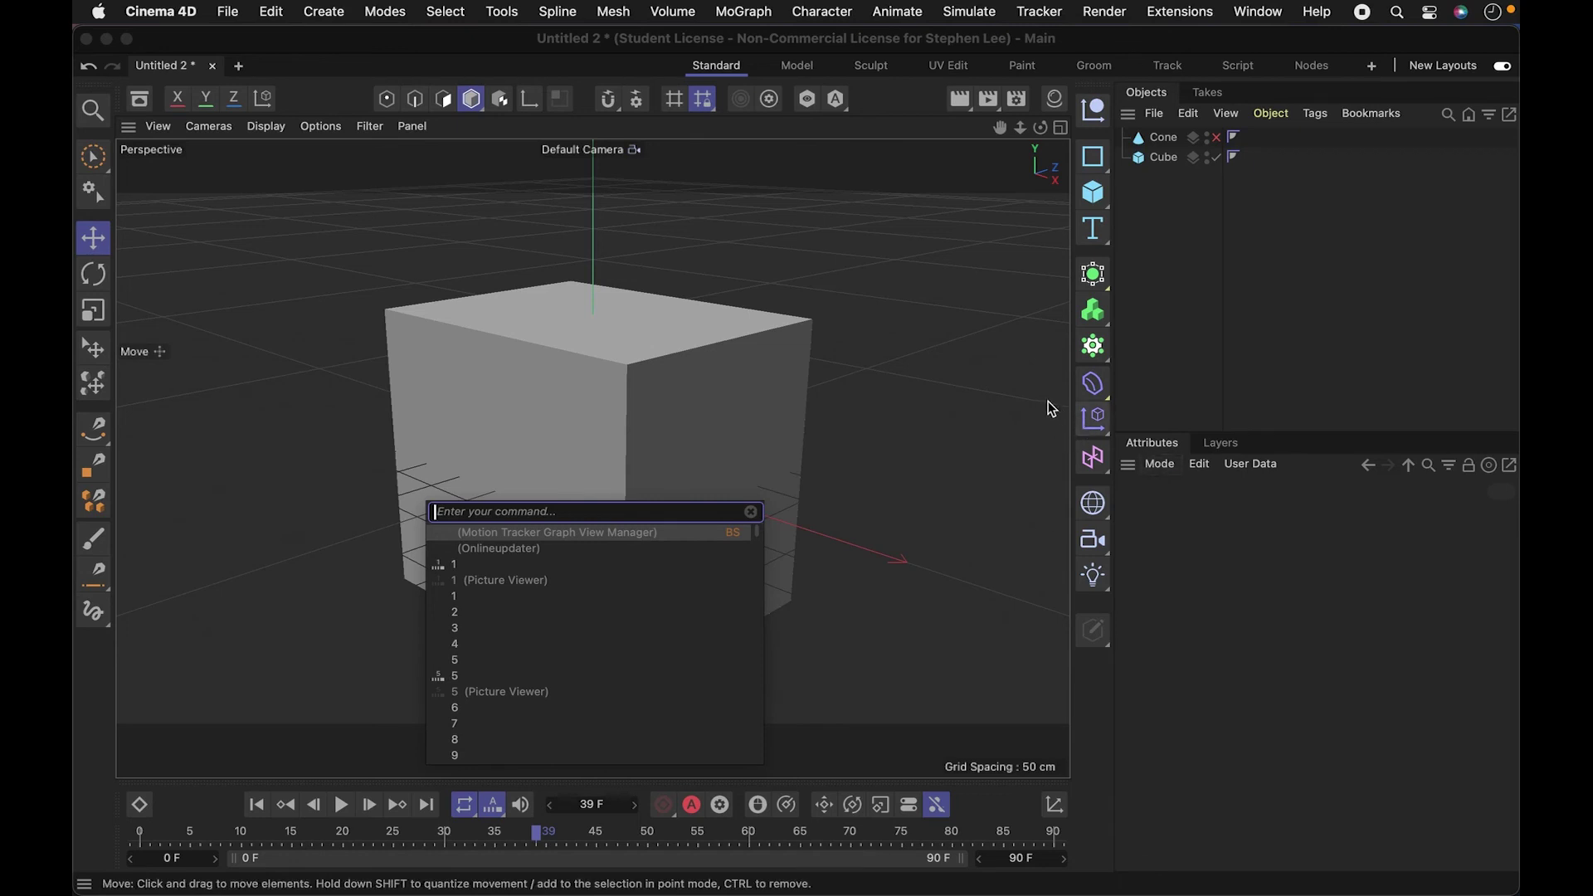
# Close the Commander and view the available MoGraph effectors without adding any.
pyautogui.click(1099, 395)
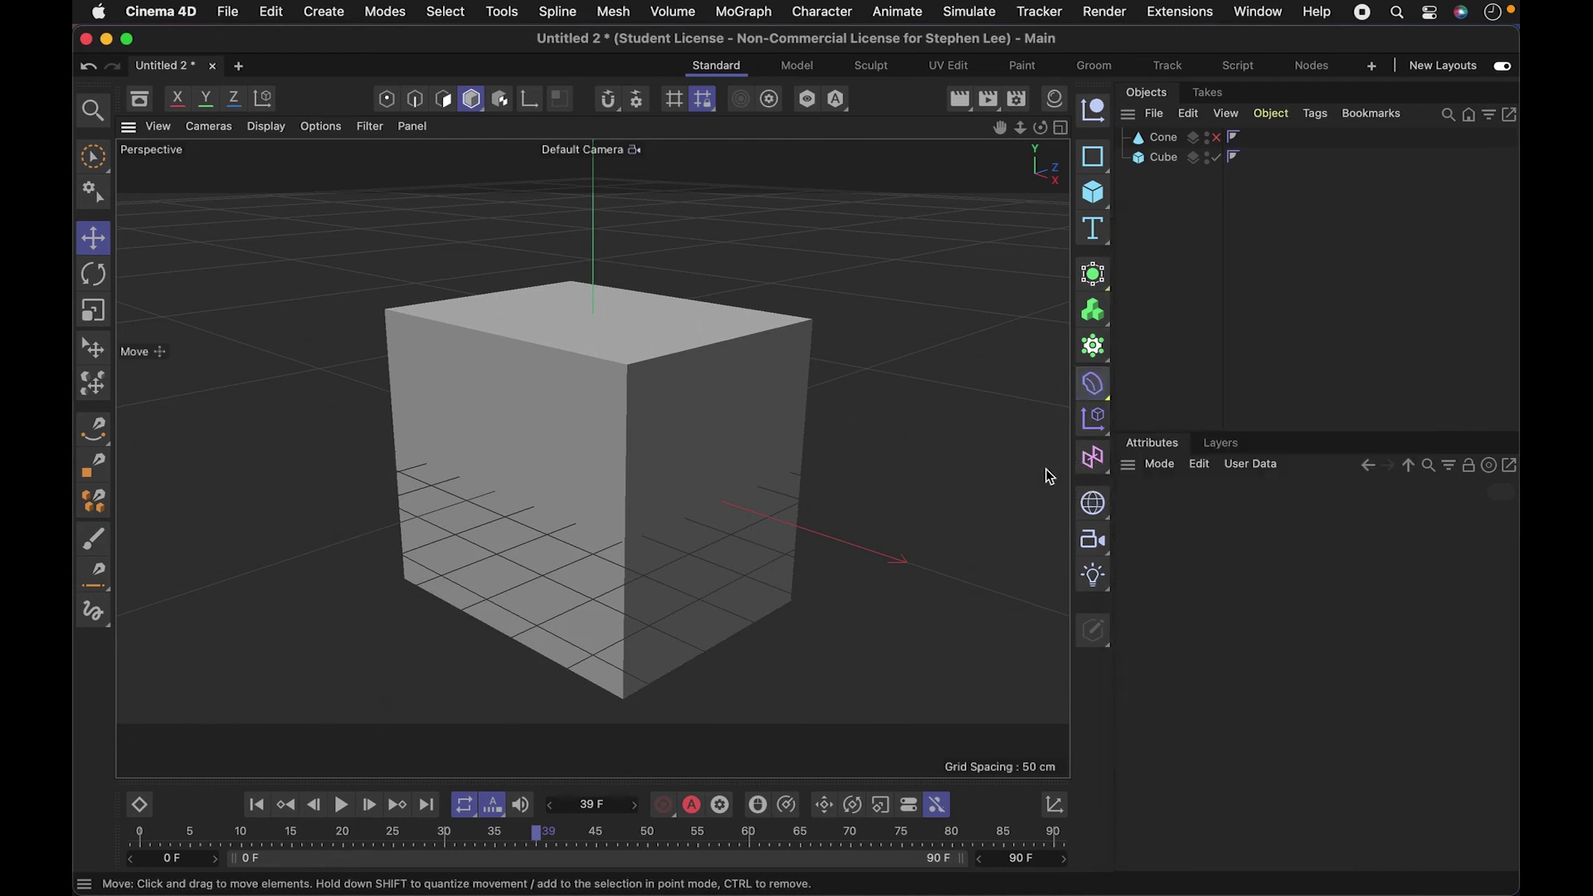
pyautogui.click(1097, 419)
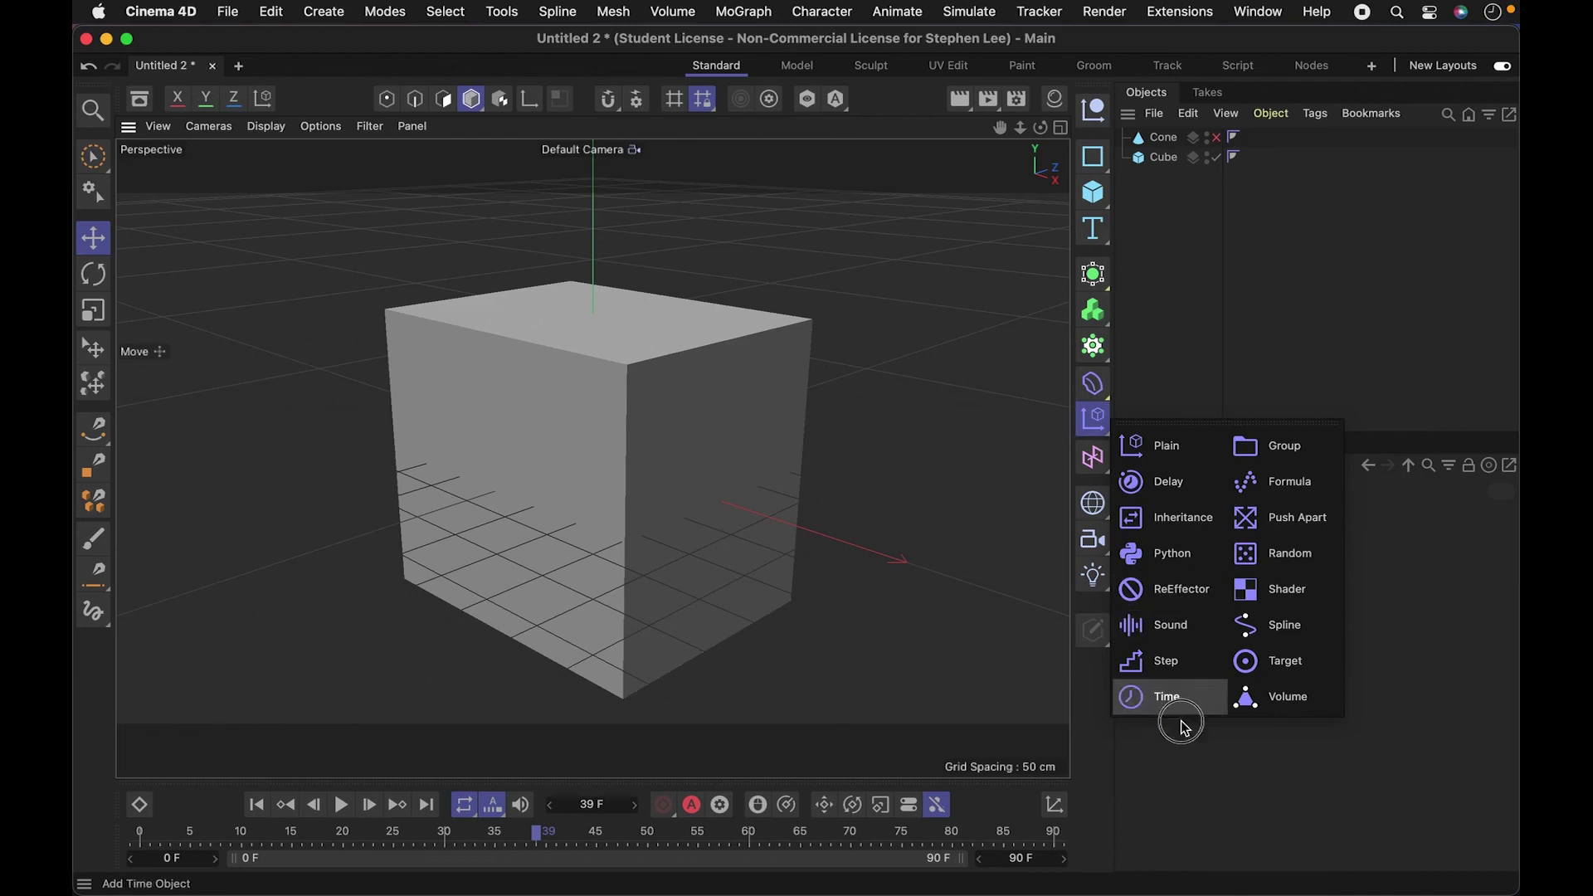
pyautogui.click(1288, 803)
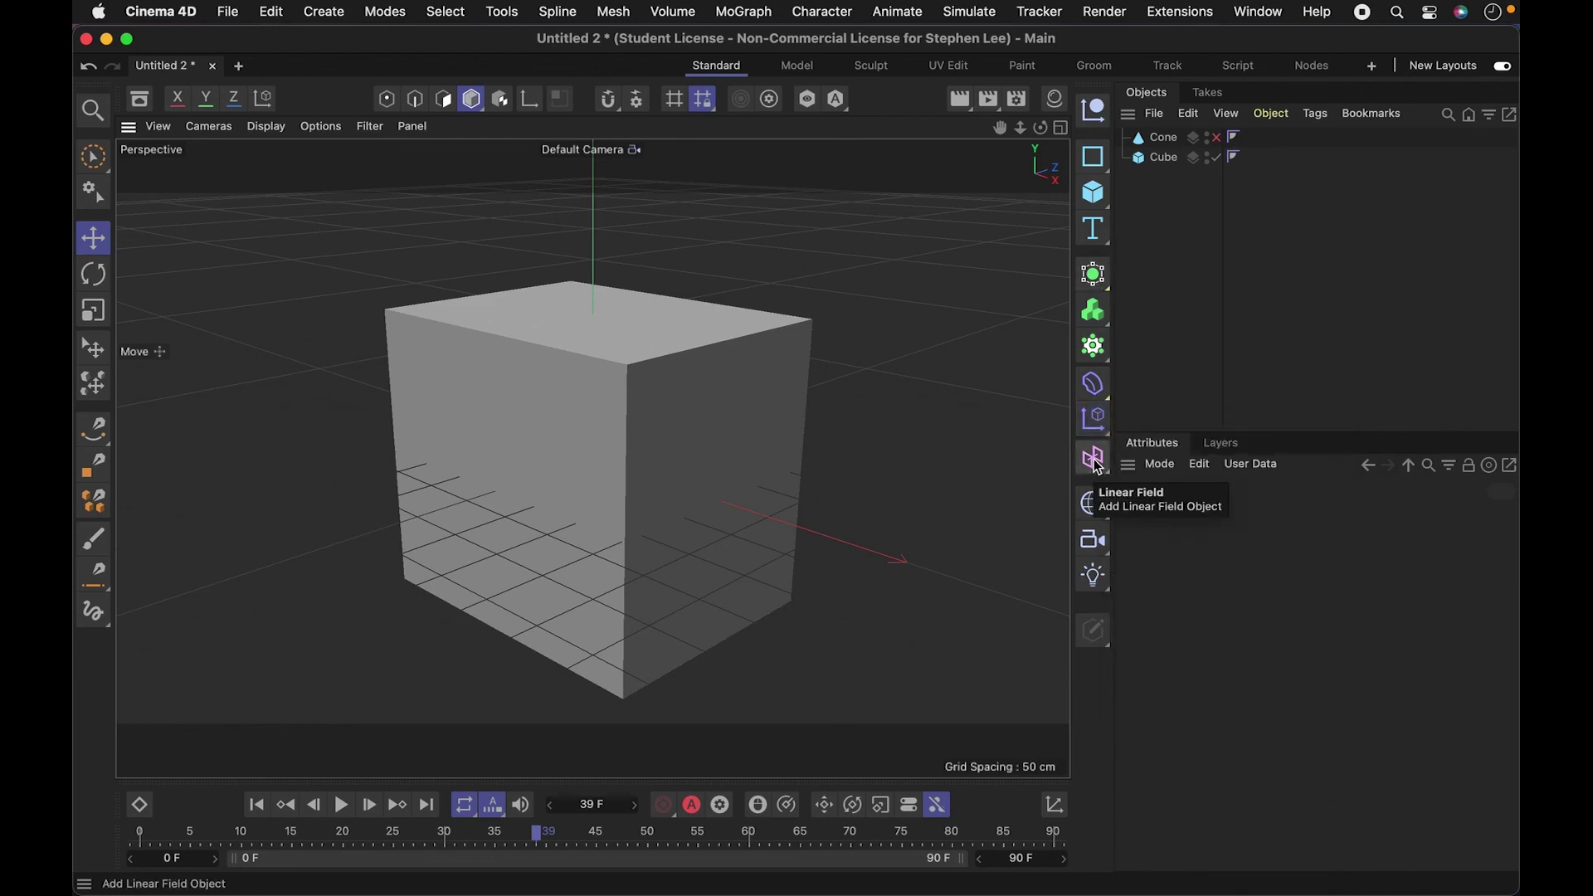
# Open the Commander, dismiss it and reopen it at another spot in the viewport without running a command.
pyautogui.hotkey('shift', 'c')
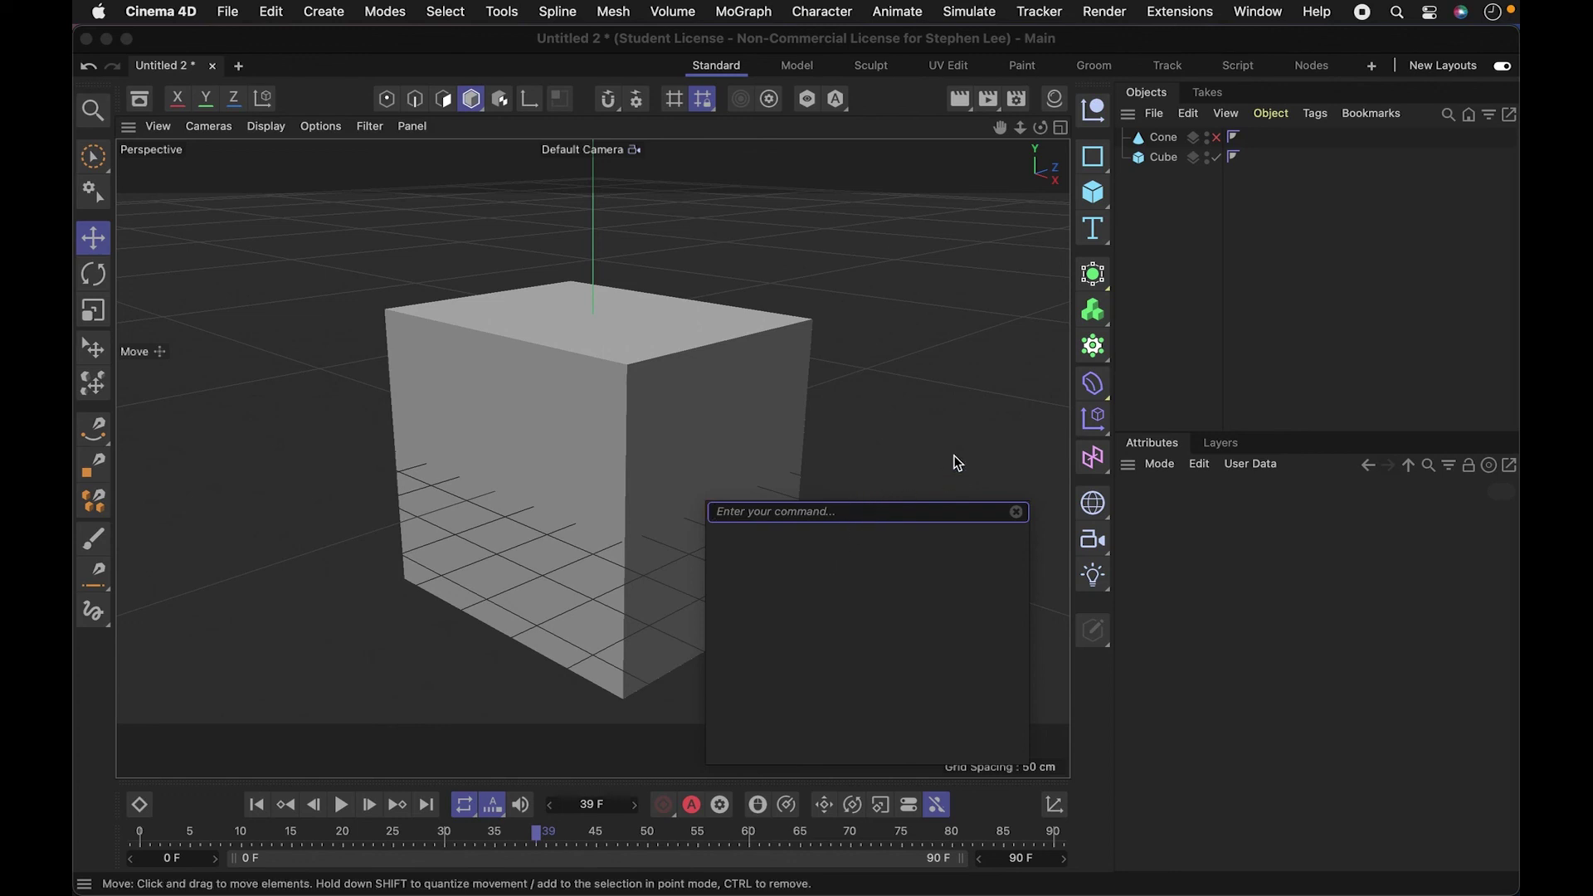
pyautogui.click(1234, 605)
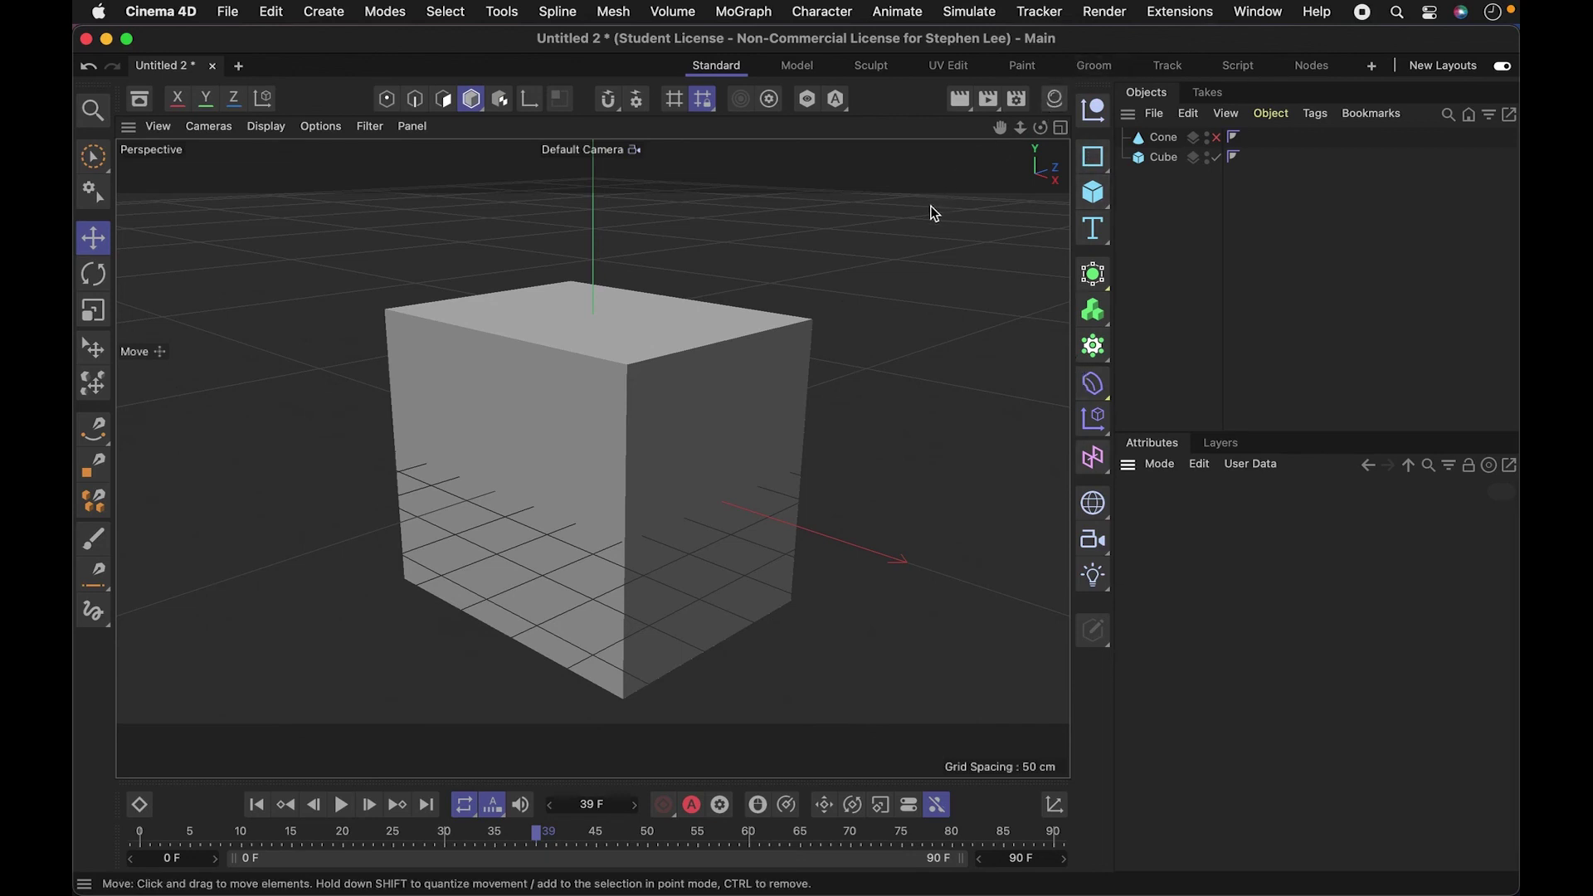
pyautogui.hotkey('shift', 'c')
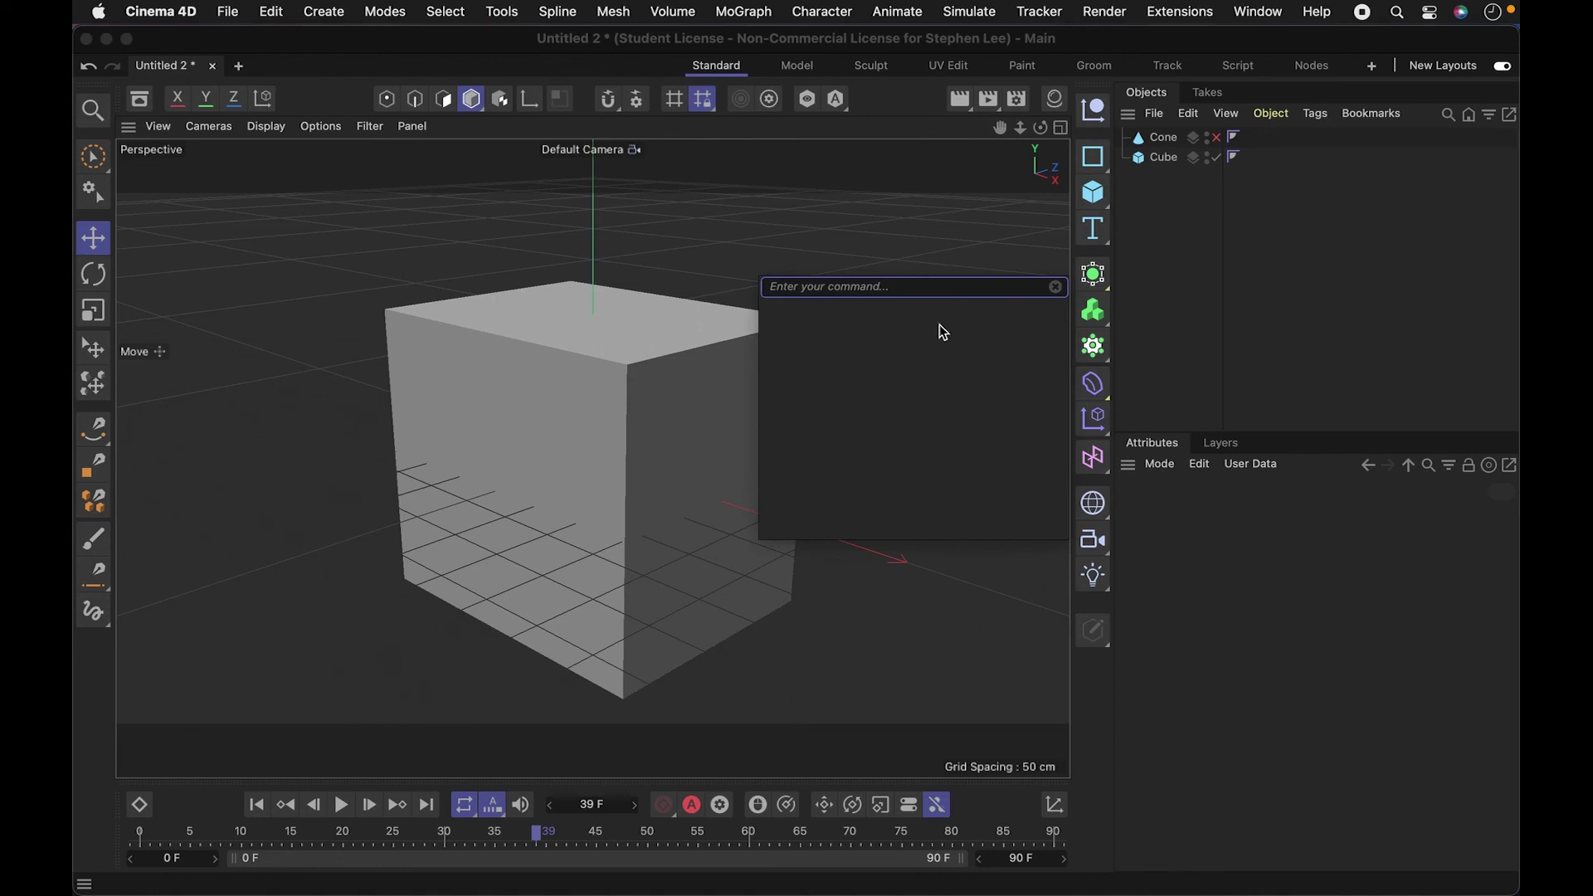
# Turn the new layouts off and switch back to the old Standard layout.
pyautogui.click(1502, 67)
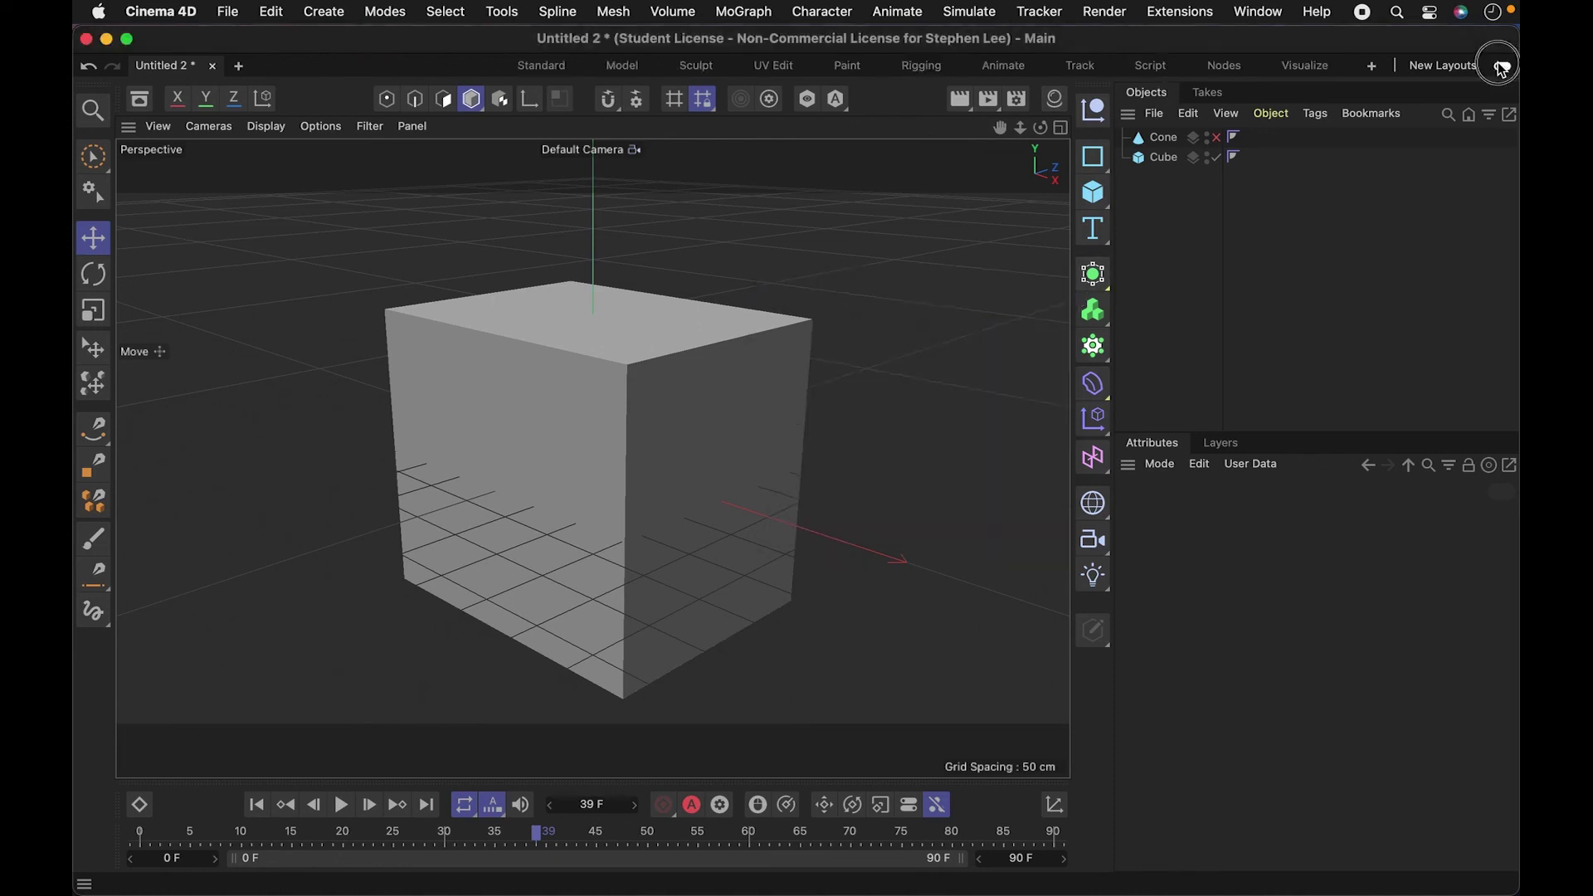
pyautogui.click(520, 68)
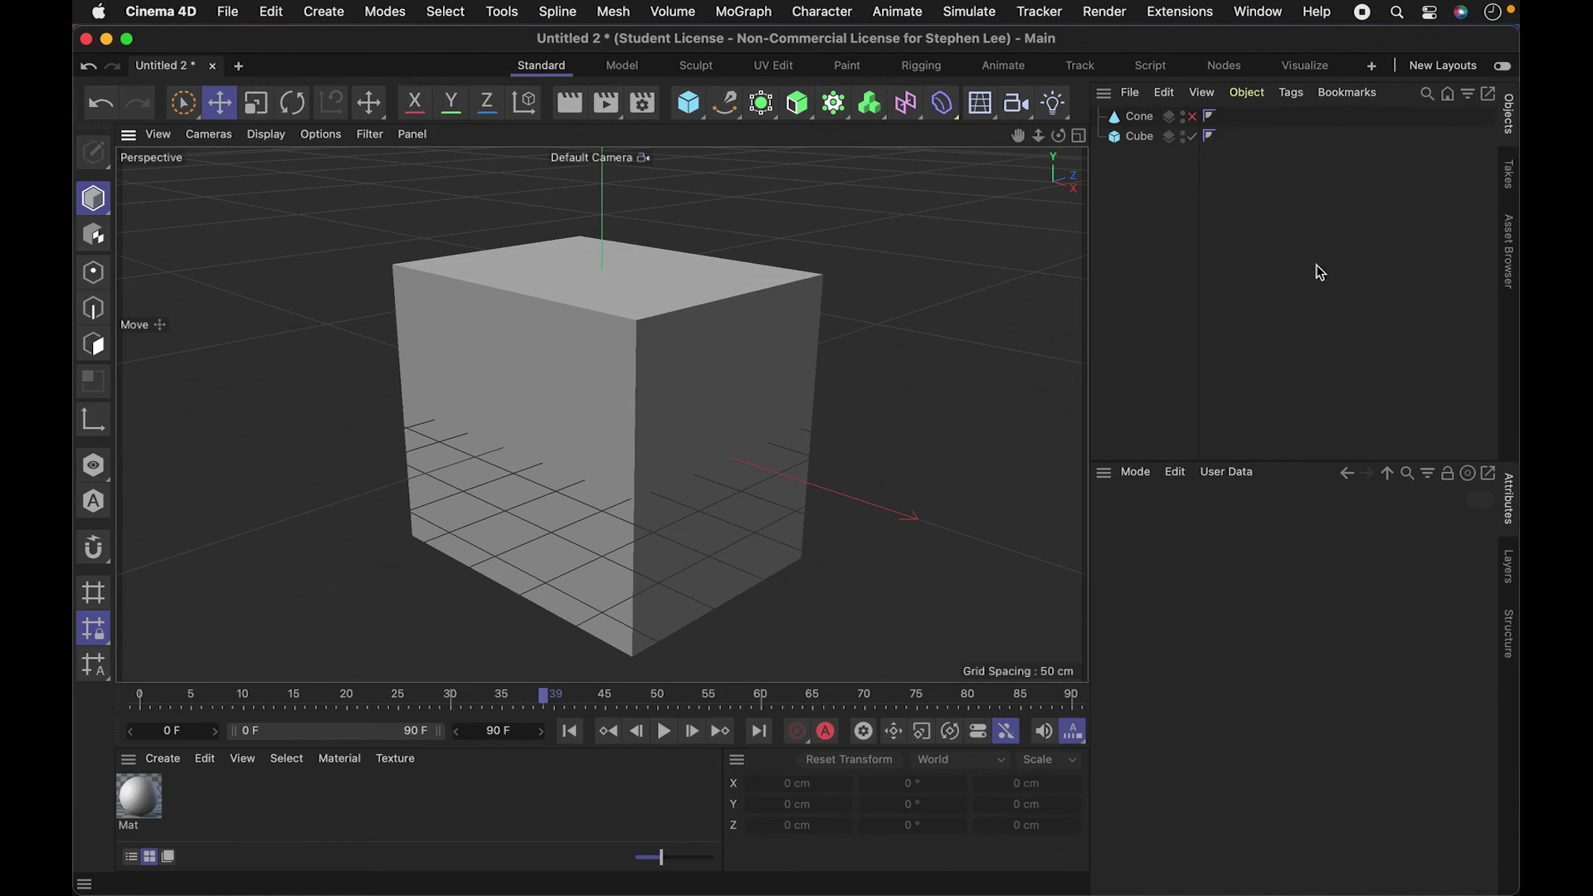